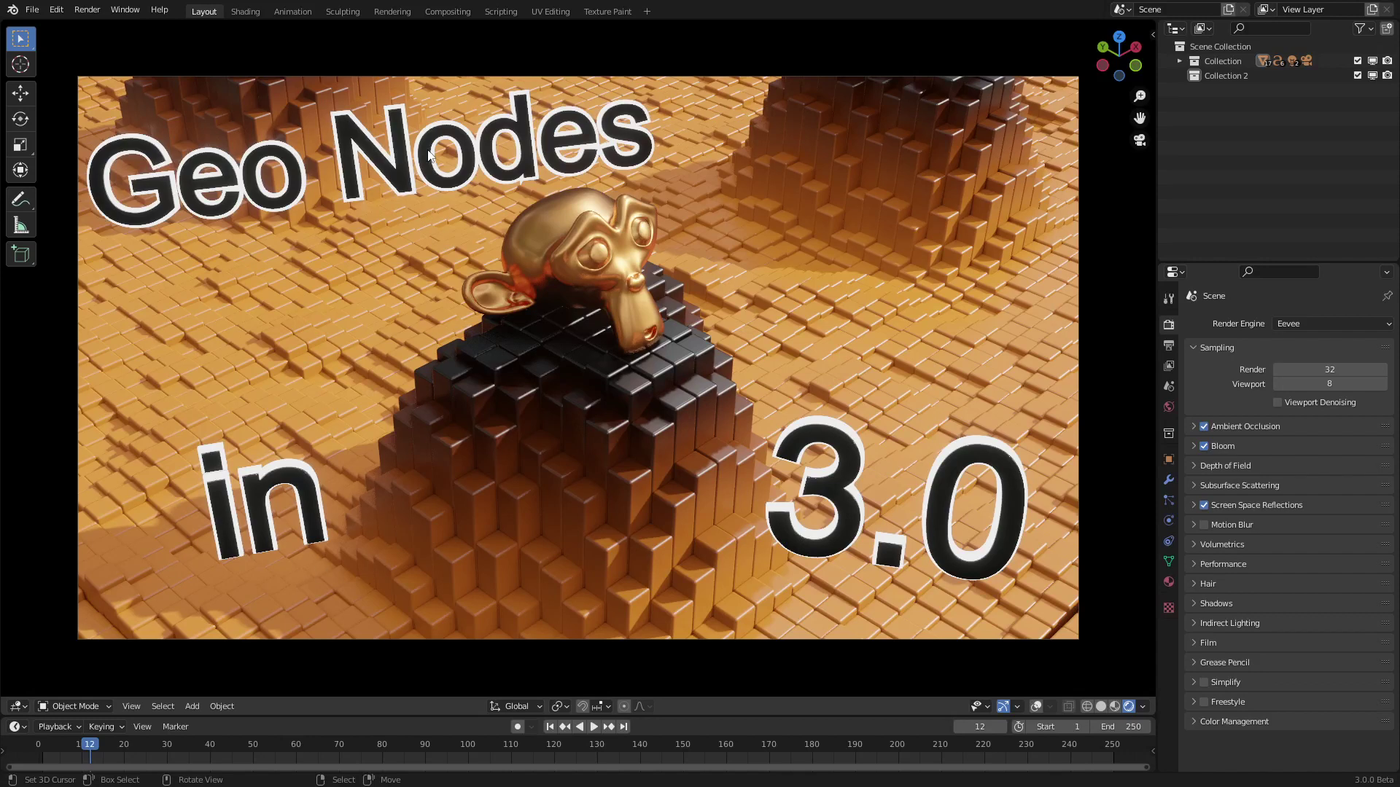
Try moving the gold monkey head horizontally across the block terrain, with its height locked
click(583, 255)
key(g)
key(shift+z)
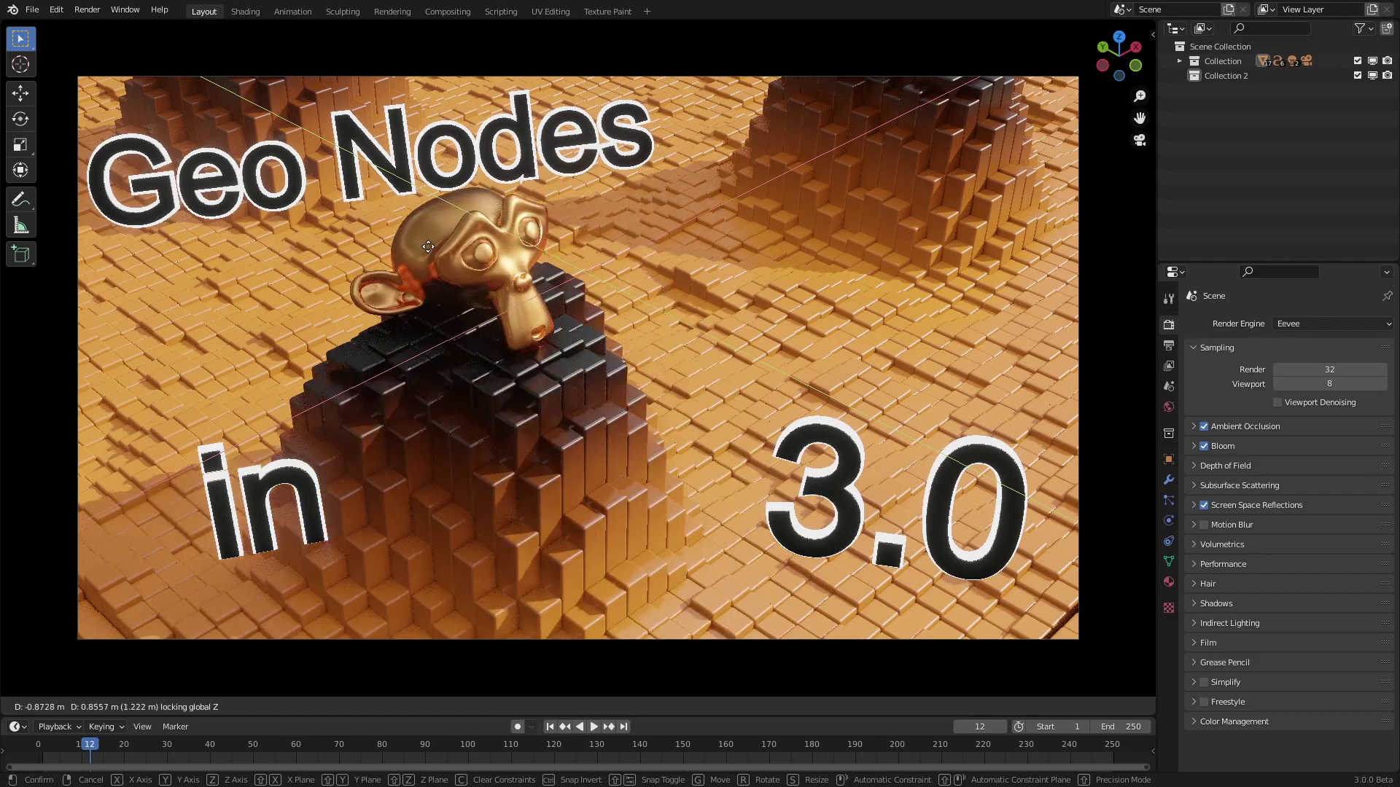
click(587, 240)
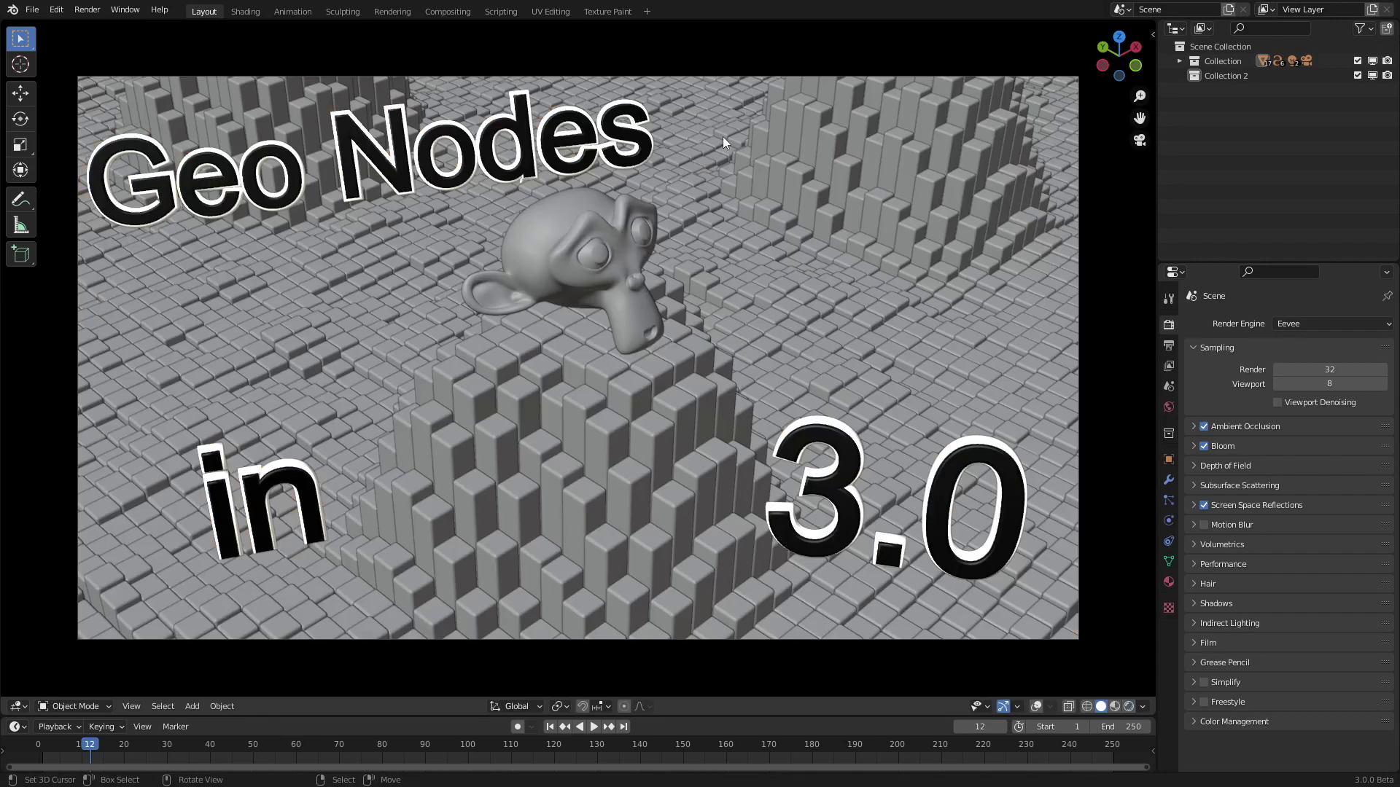
Switch to the Shading workspace, hide the first collection in the viewport and add a plane at the world origin
click(245, 11)
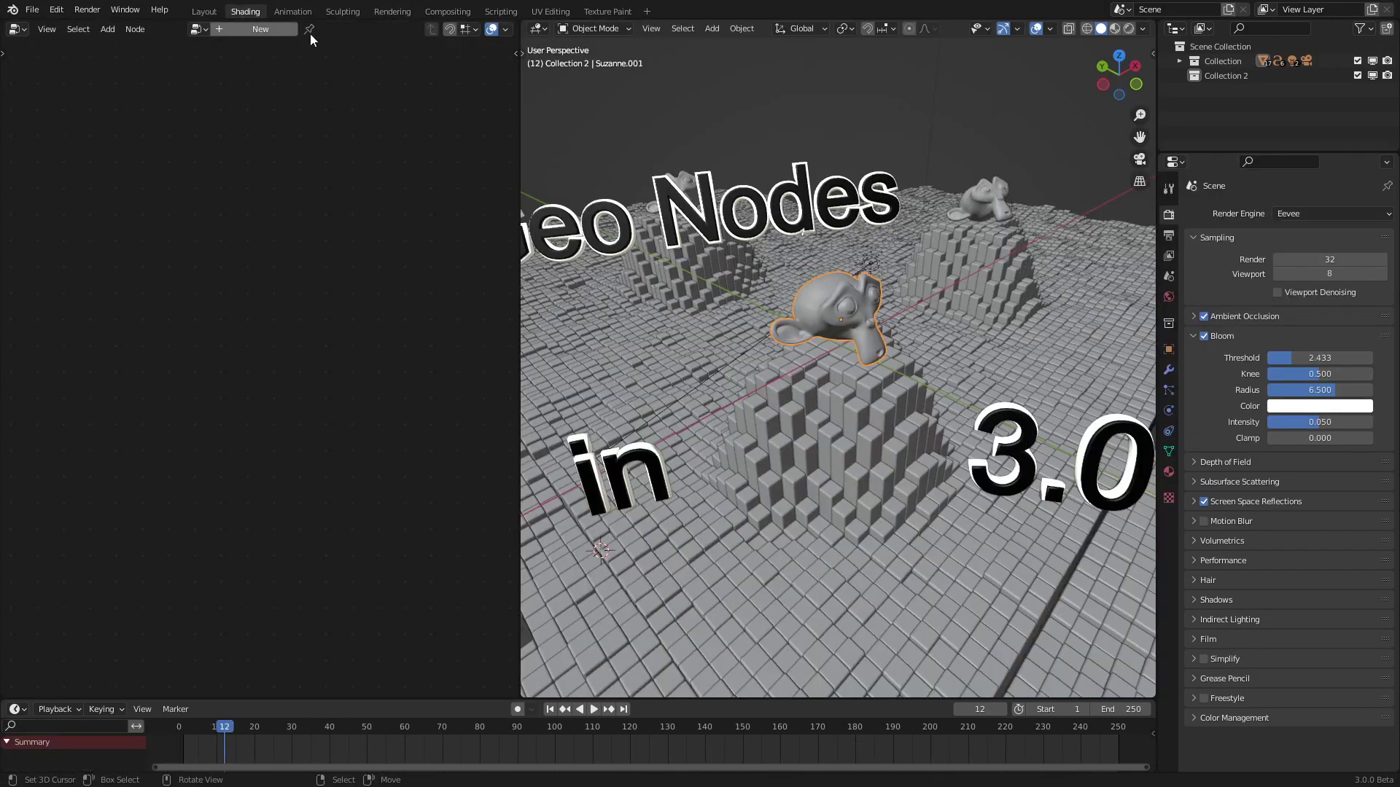
click(1372, 60)
key(shift+a)
click(844, 332)
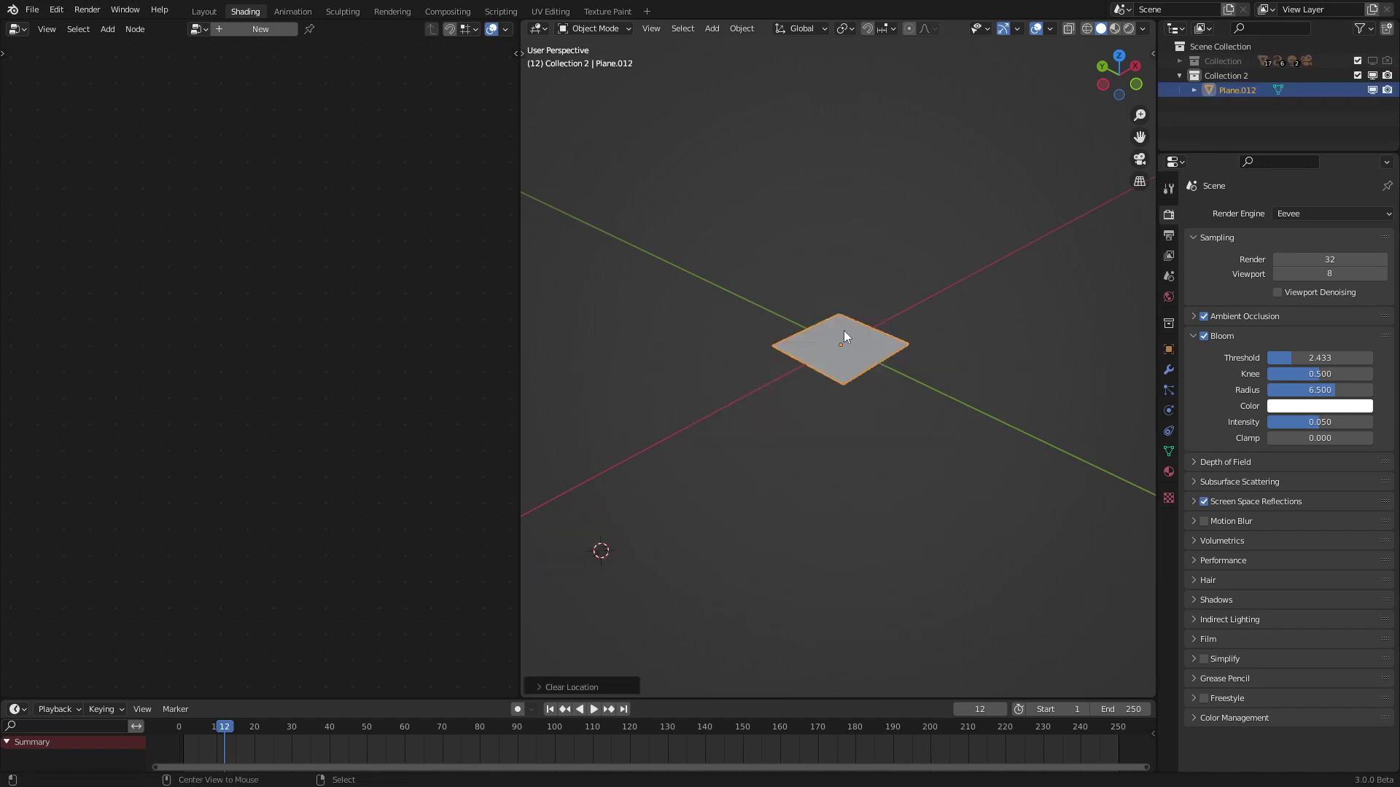
key(s)
click(836, 348)
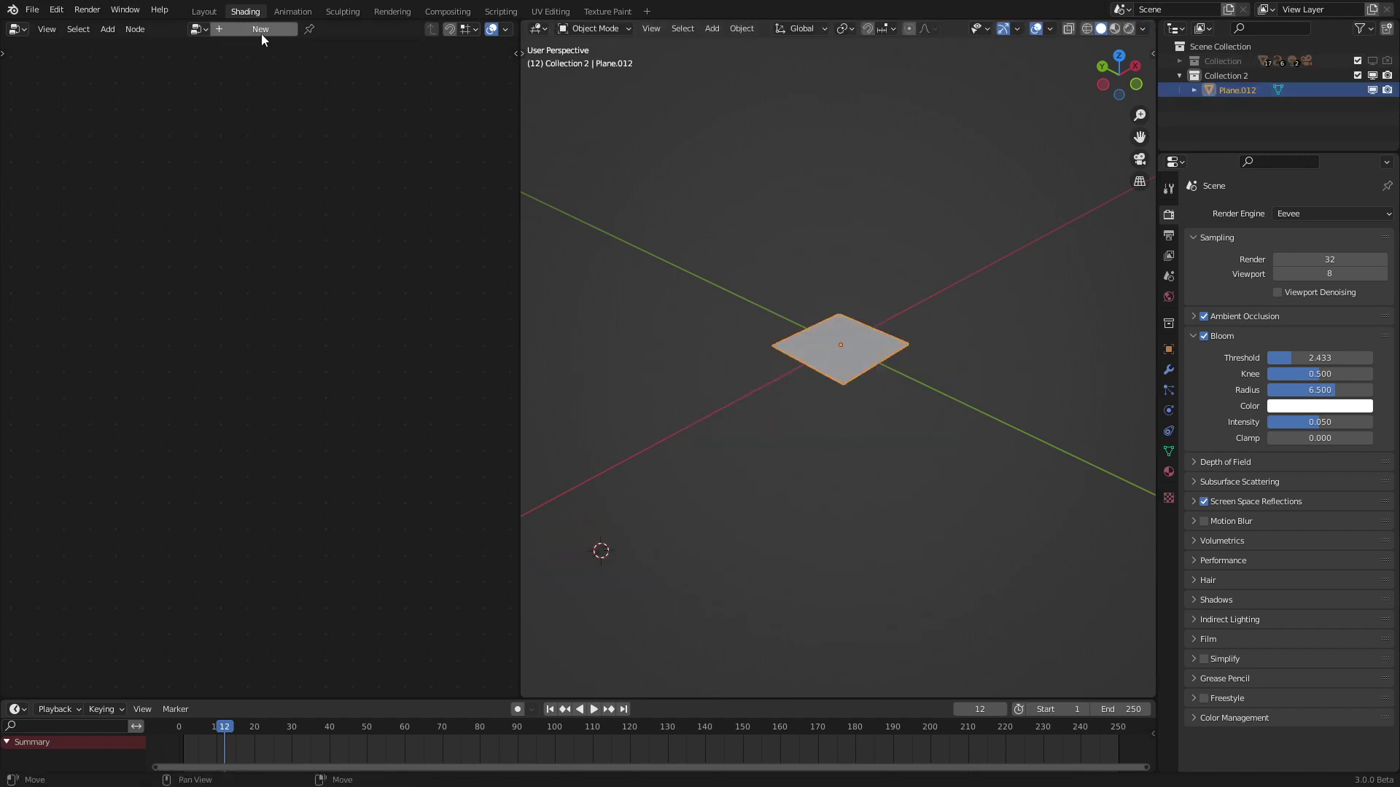
Create a geometry node tree for the plane and feed a Grid node's mesh into the group output
click(260, 30)
key(shift+a)
mouse_move(212, 349)
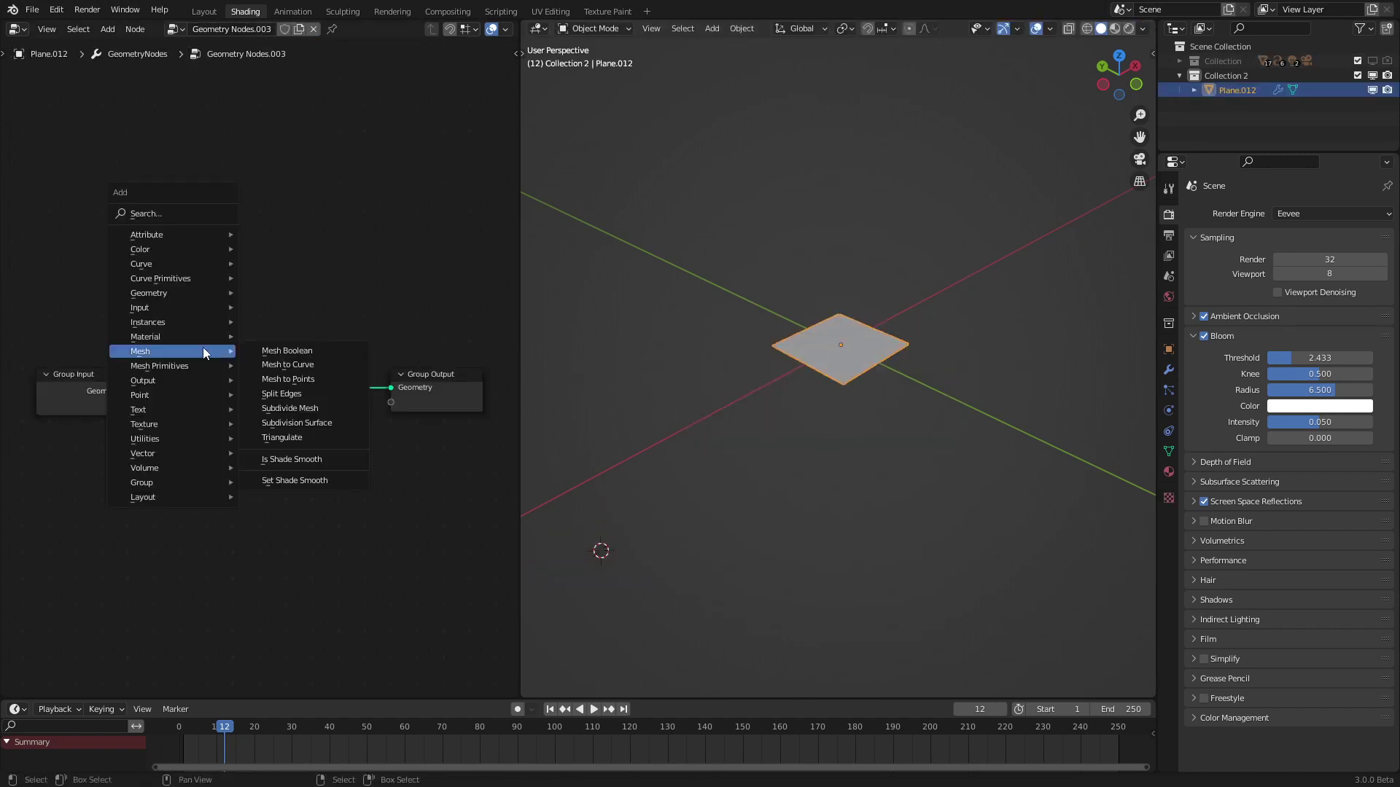
mouse_move(167, 365)
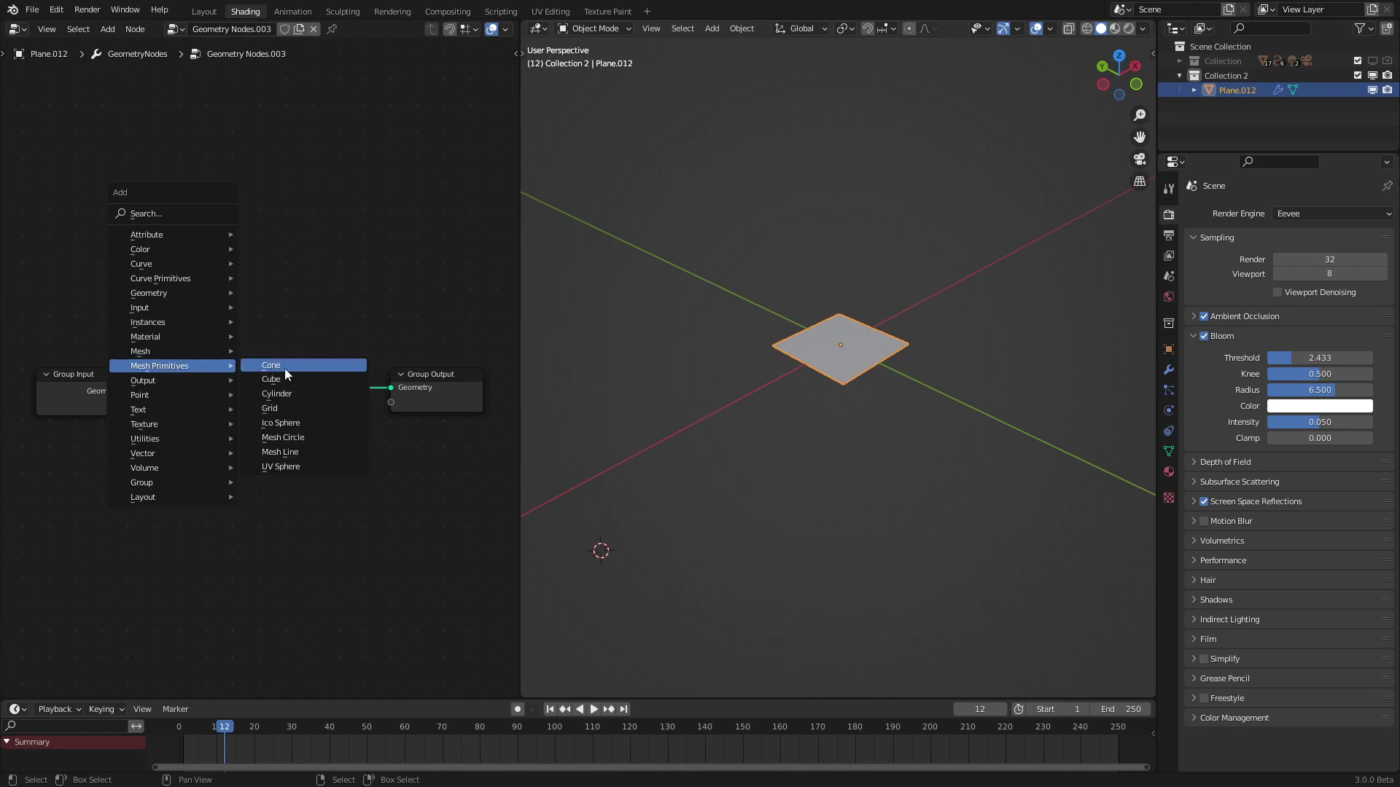
click(302, 410)
click(144, 443)
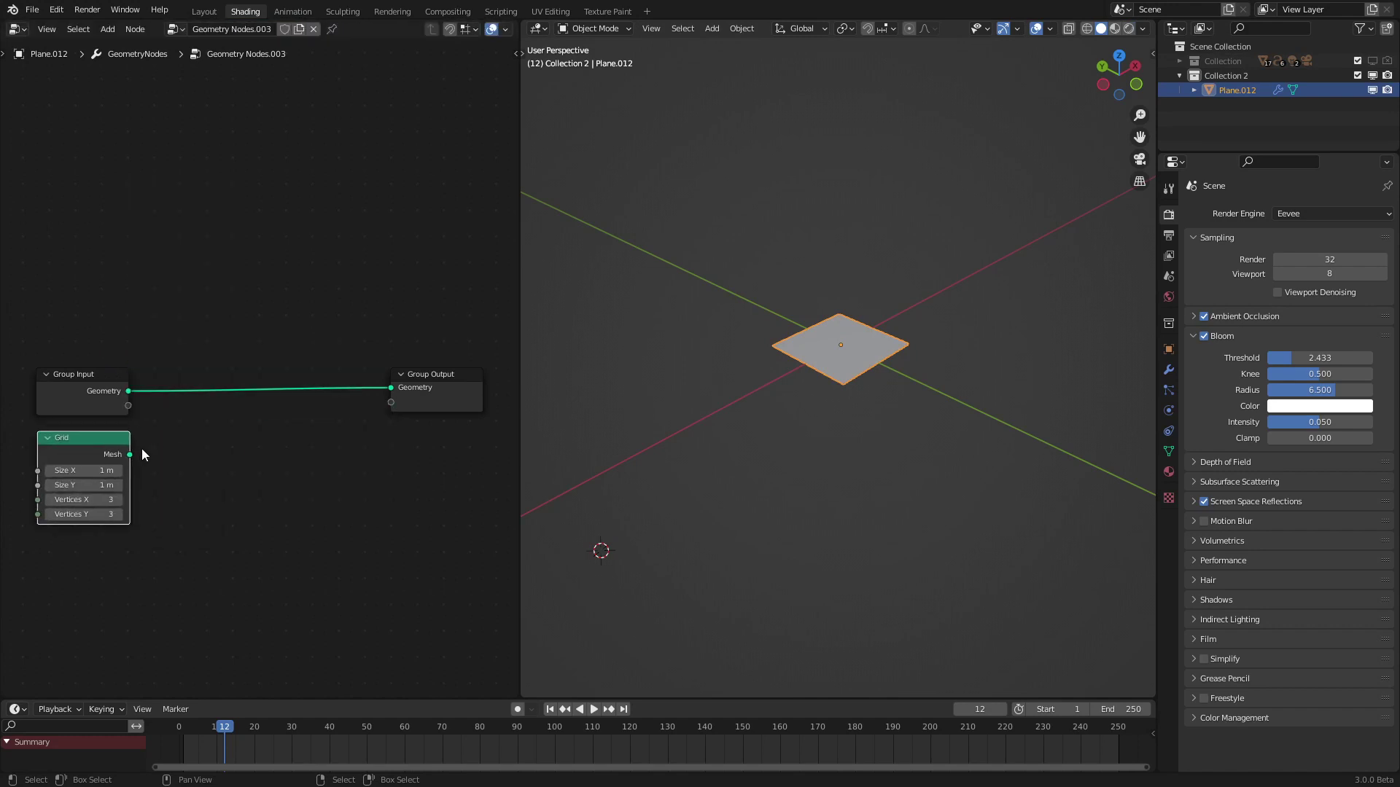
drag(130, 456, 392, 387)
Set the Grid node's size to 10 m and its vertices to 20 in both X and Y
middle_drag(166, 423, 291, 379)
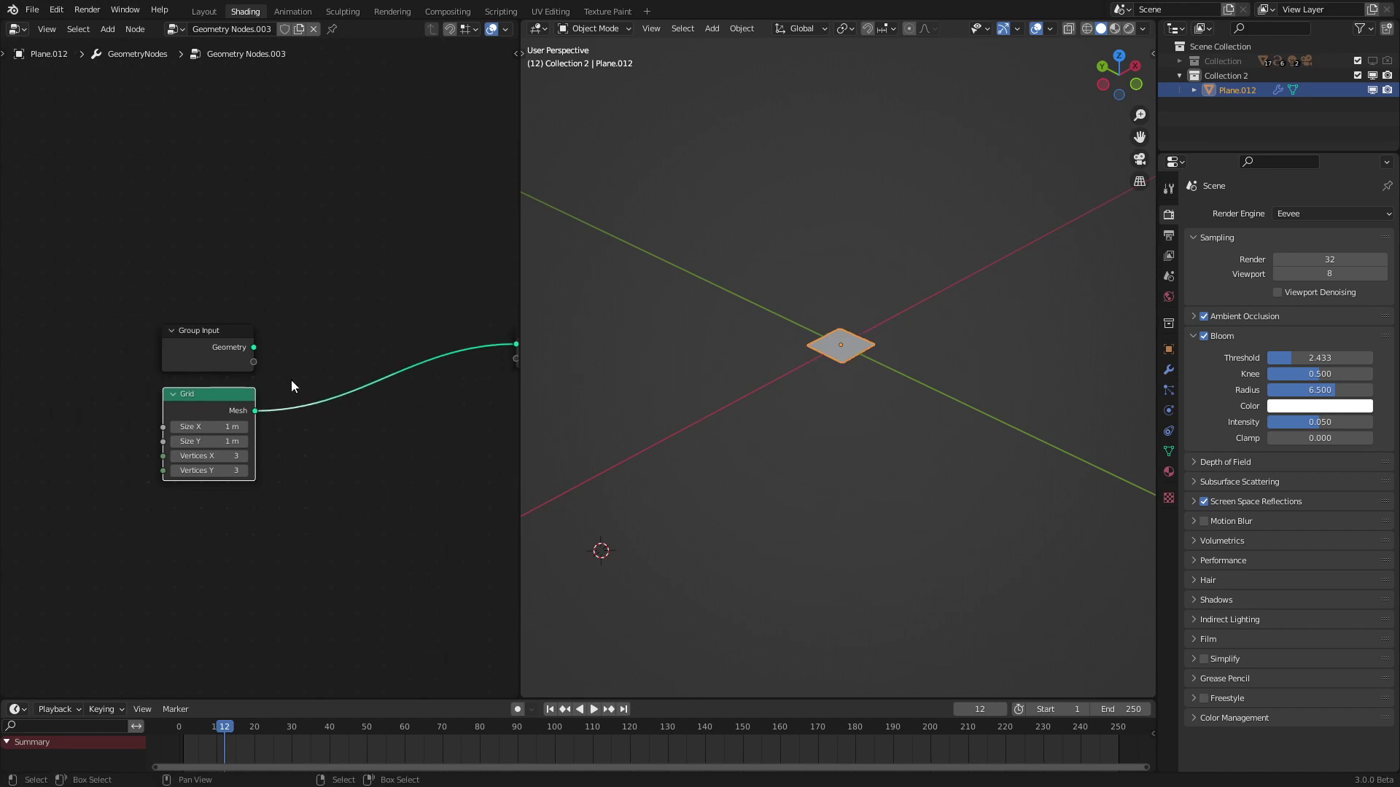
ctrl+drag(209, 426, 284, 441)
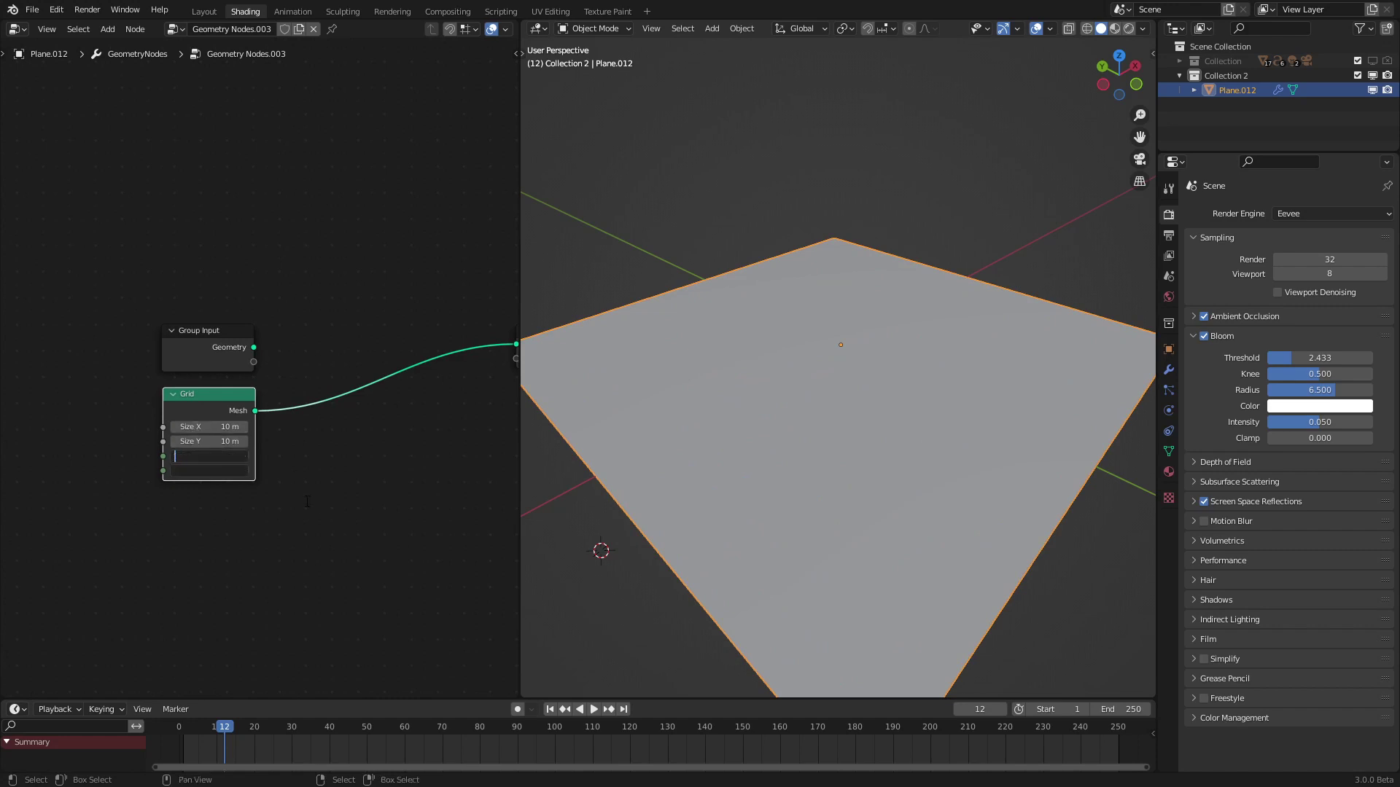
key(Return)
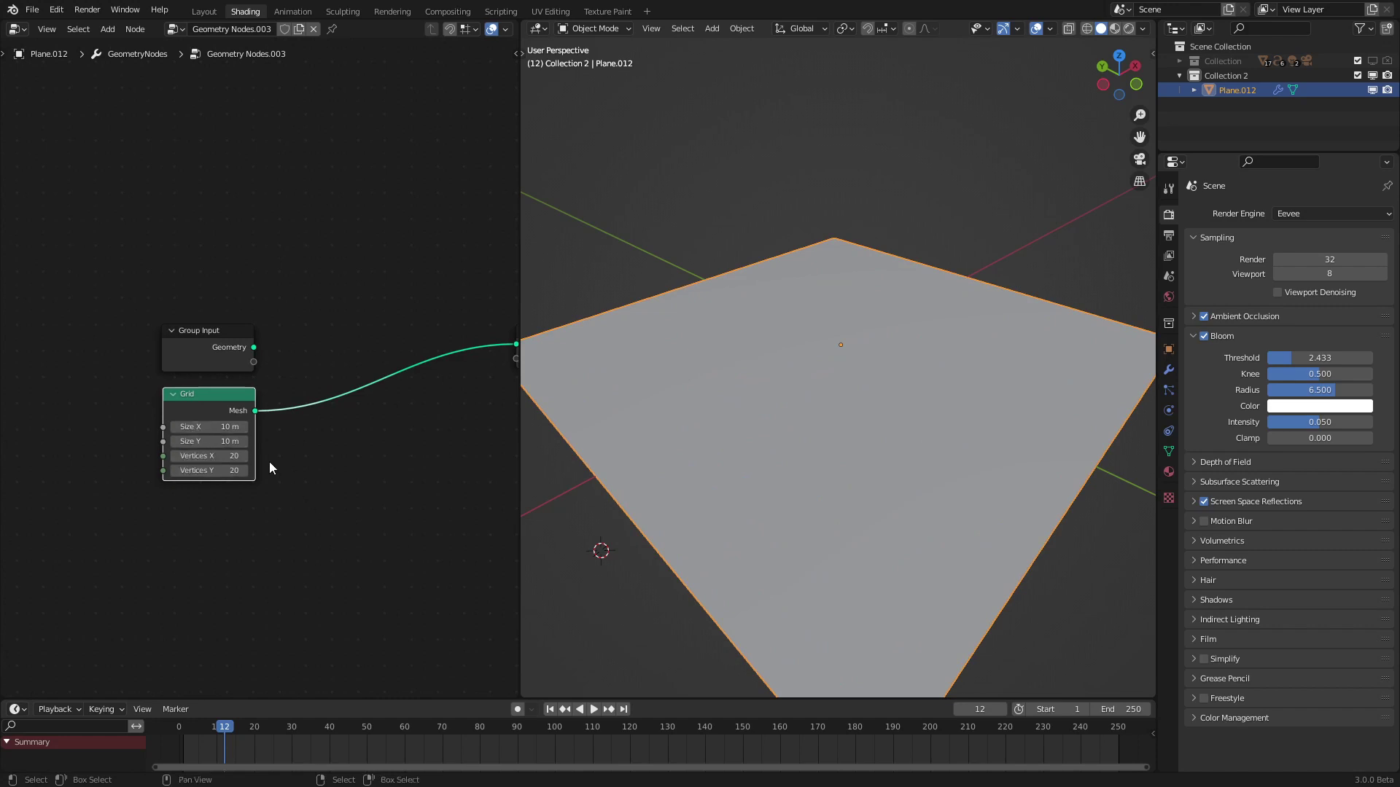
Insert an Instance on Points node between the Grid node and the group output
drag(224, 400, 153, 410)
key(shift+a)
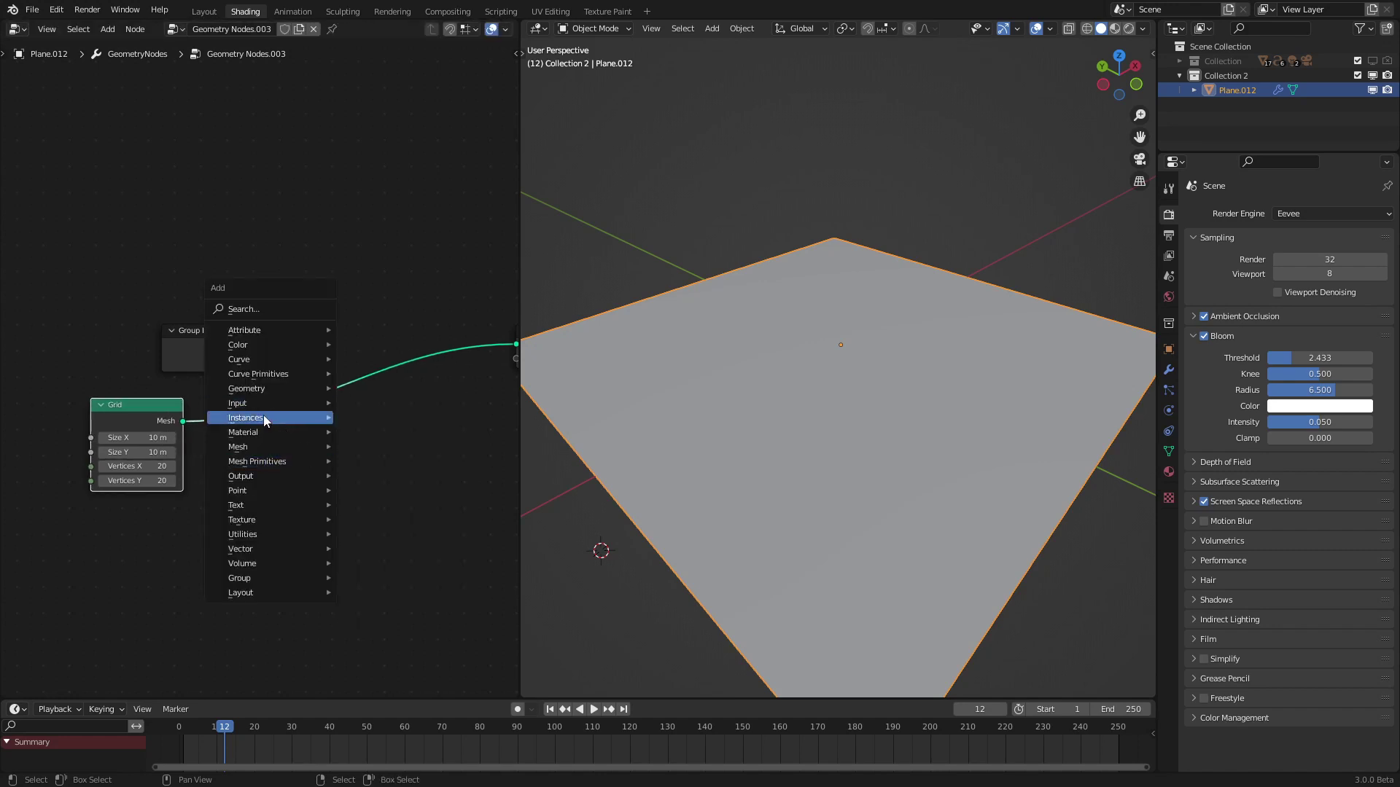
mouse_move(266, 417)
click(388, 419)
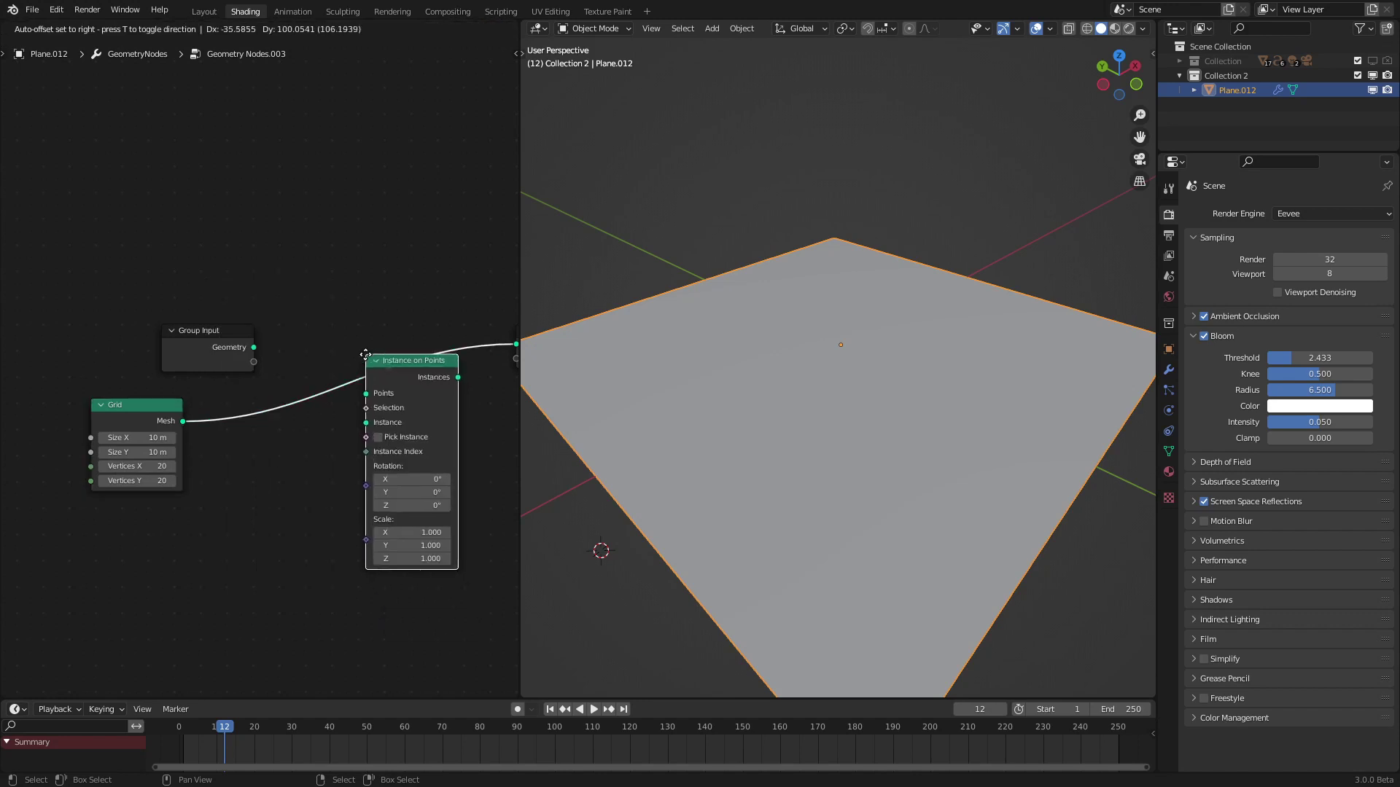
click(377, 412)
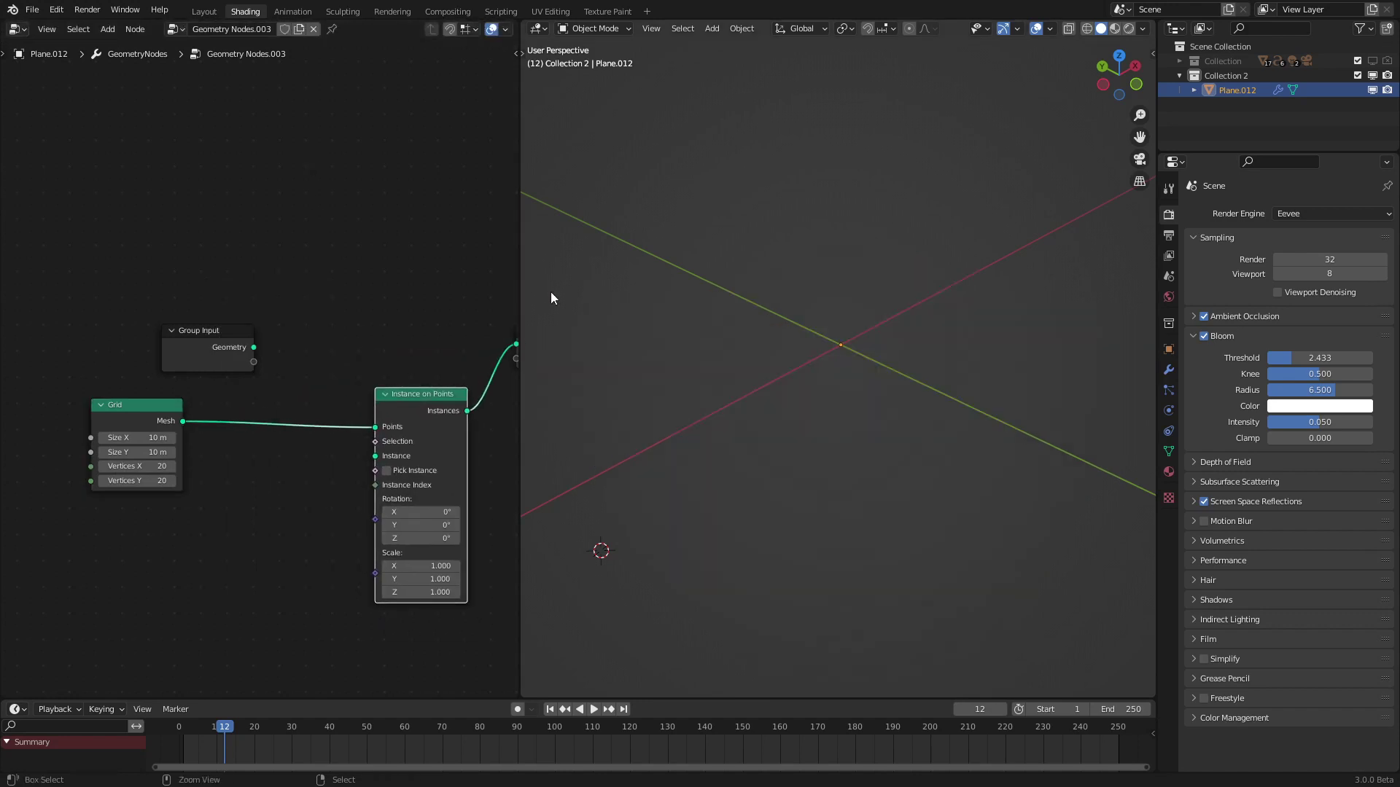
Add a cube, clear its location and move it aside, away from the world origin
key(shift+a)
mouse_move(831, 281)
click(888, 296)
key(alt+g)
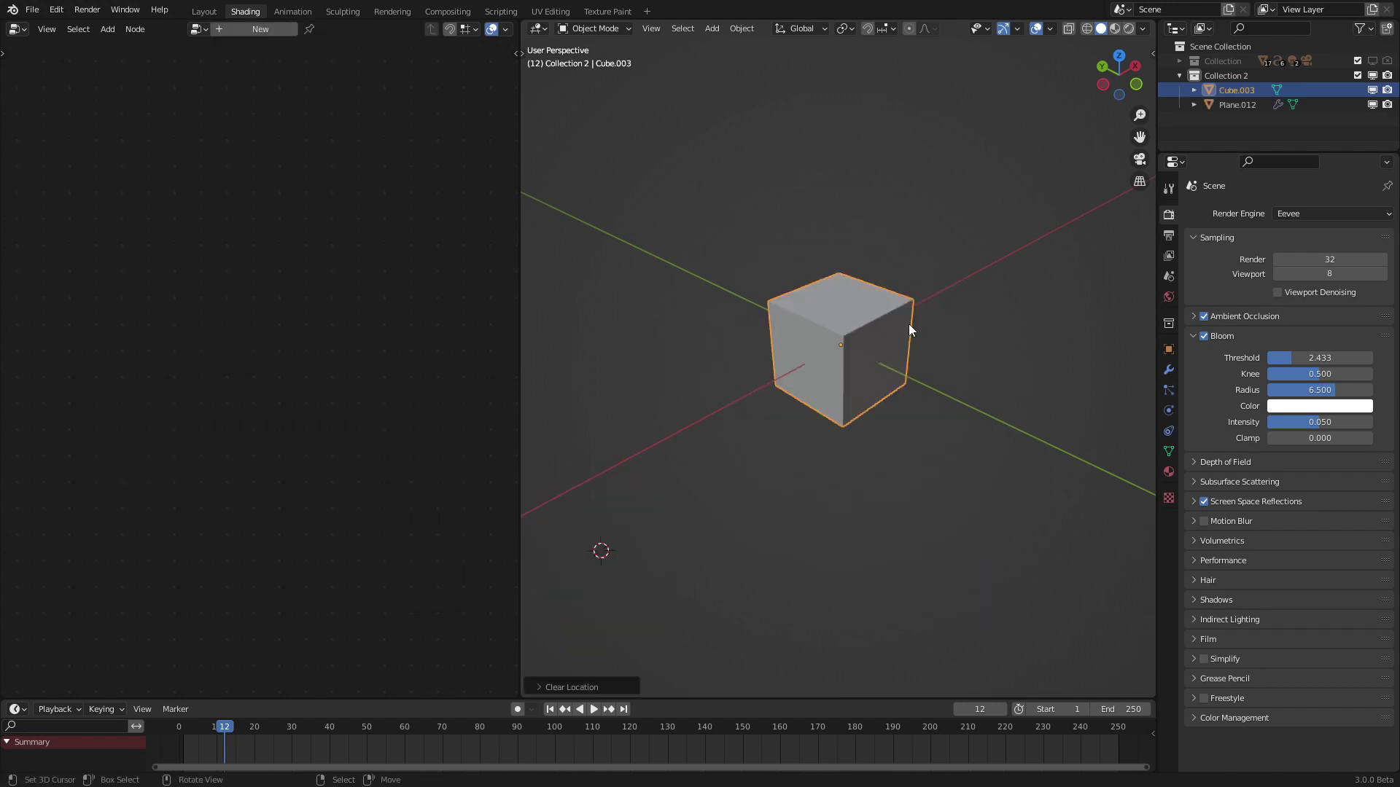
key(g)
key(z)
click(665, 224)
In edit mode, lower the cube's mesh along Z until its top face sits at the object's origin
key(Tab)
key(g)
key(z)
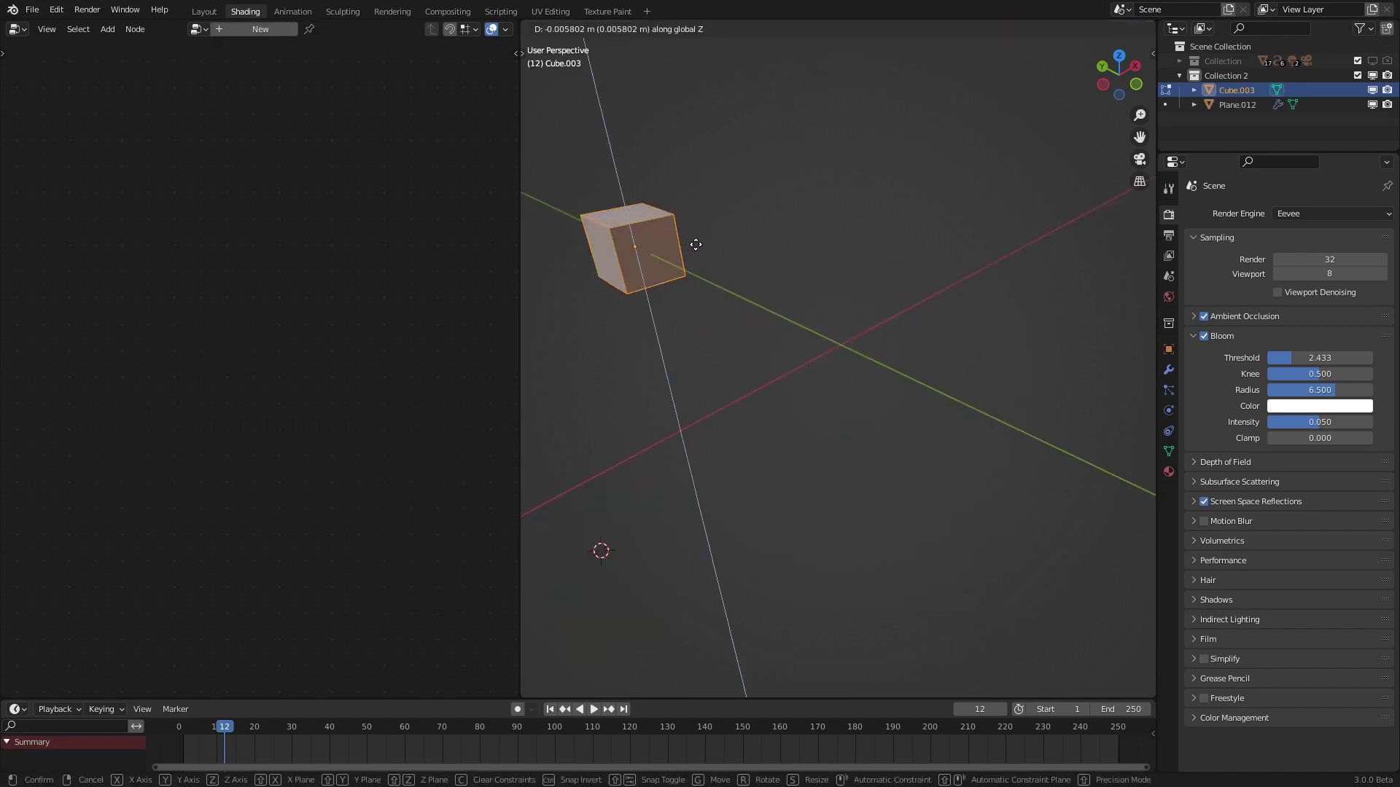
click(691, 260)
key(Tab)
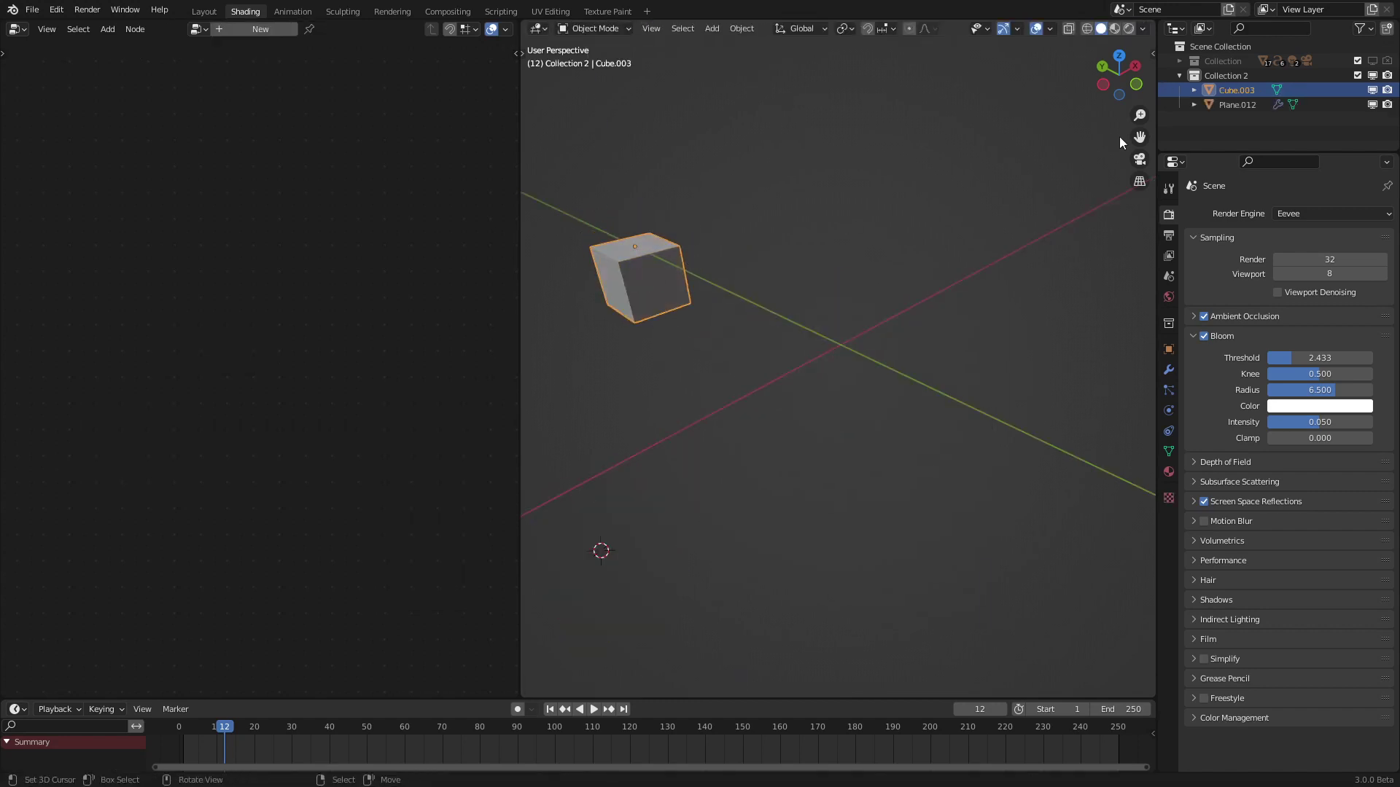
Bring the cube into the plane's node tree as an Object Info node and connect its geometry to the Instance input
click(1222, 107)
drag(1228, 90, 219, 514)
drag(291, 580, 375, 456)
drag(250, 532, 378, 264)
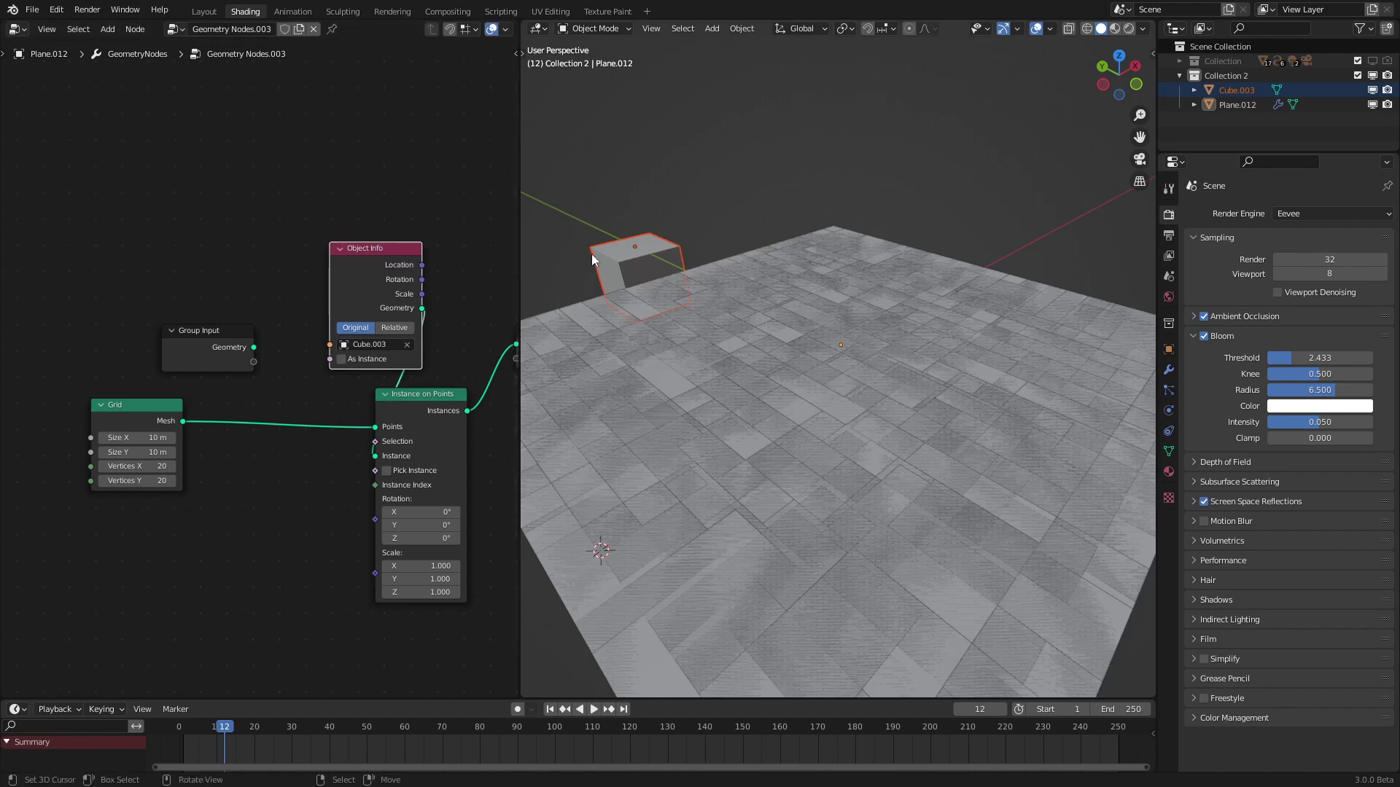
Scale the cube's mesh down to about 0.25 in X and Y, keeping its height
click(593, 260)
key(s)
key(shift+z)
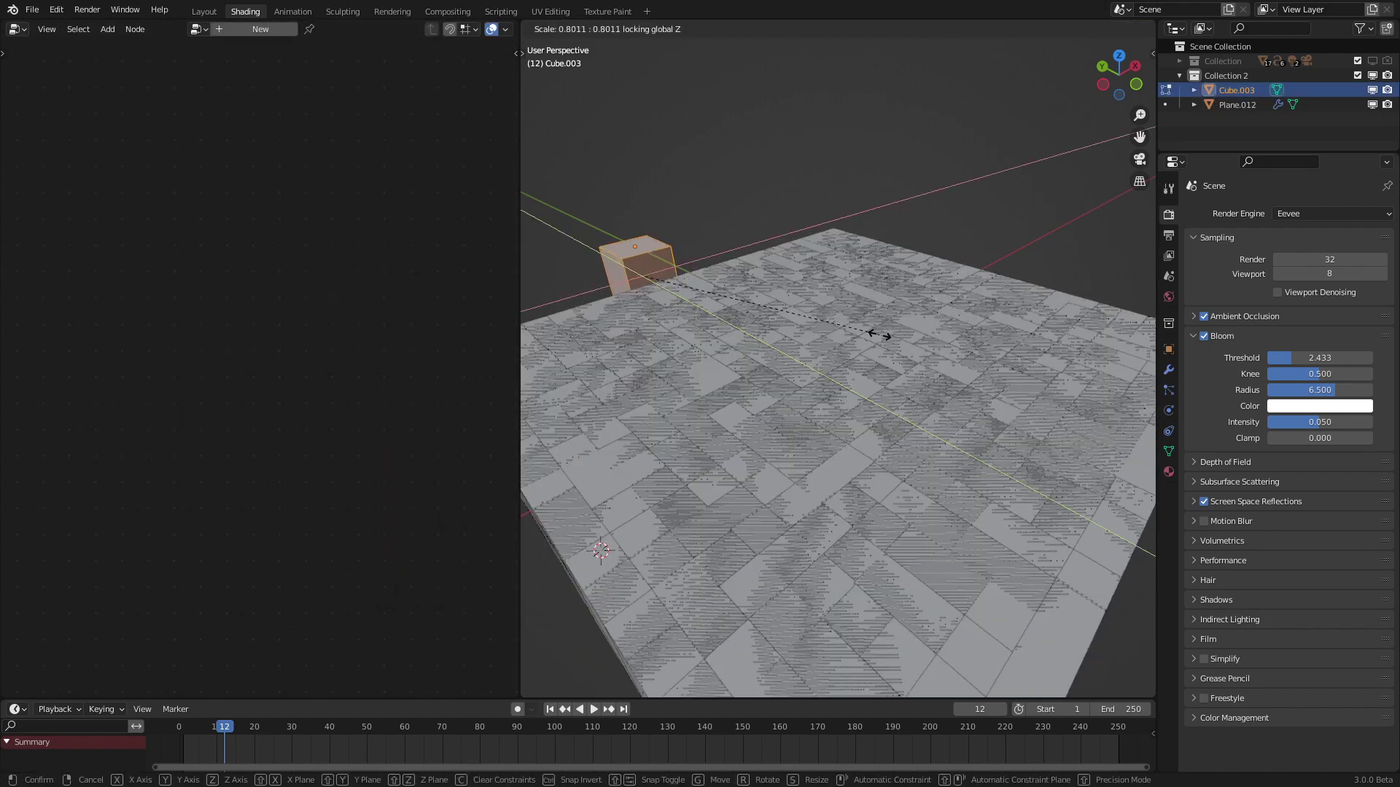
click(802, 293)
key(Tab)
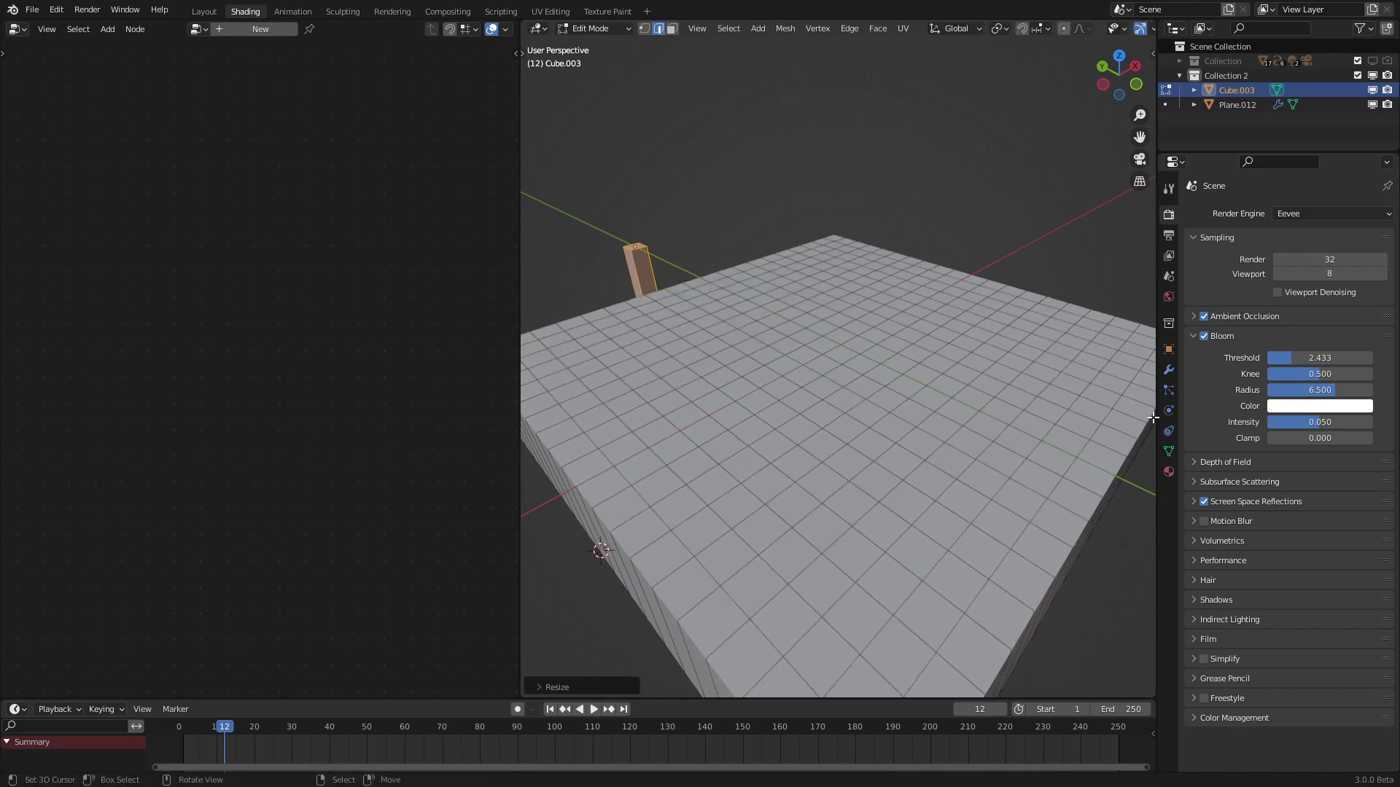
Add a Bevel modifier to the cube with 2 segments and an amount of 0.029 m
click(1168, 370)
click(1264, 212)
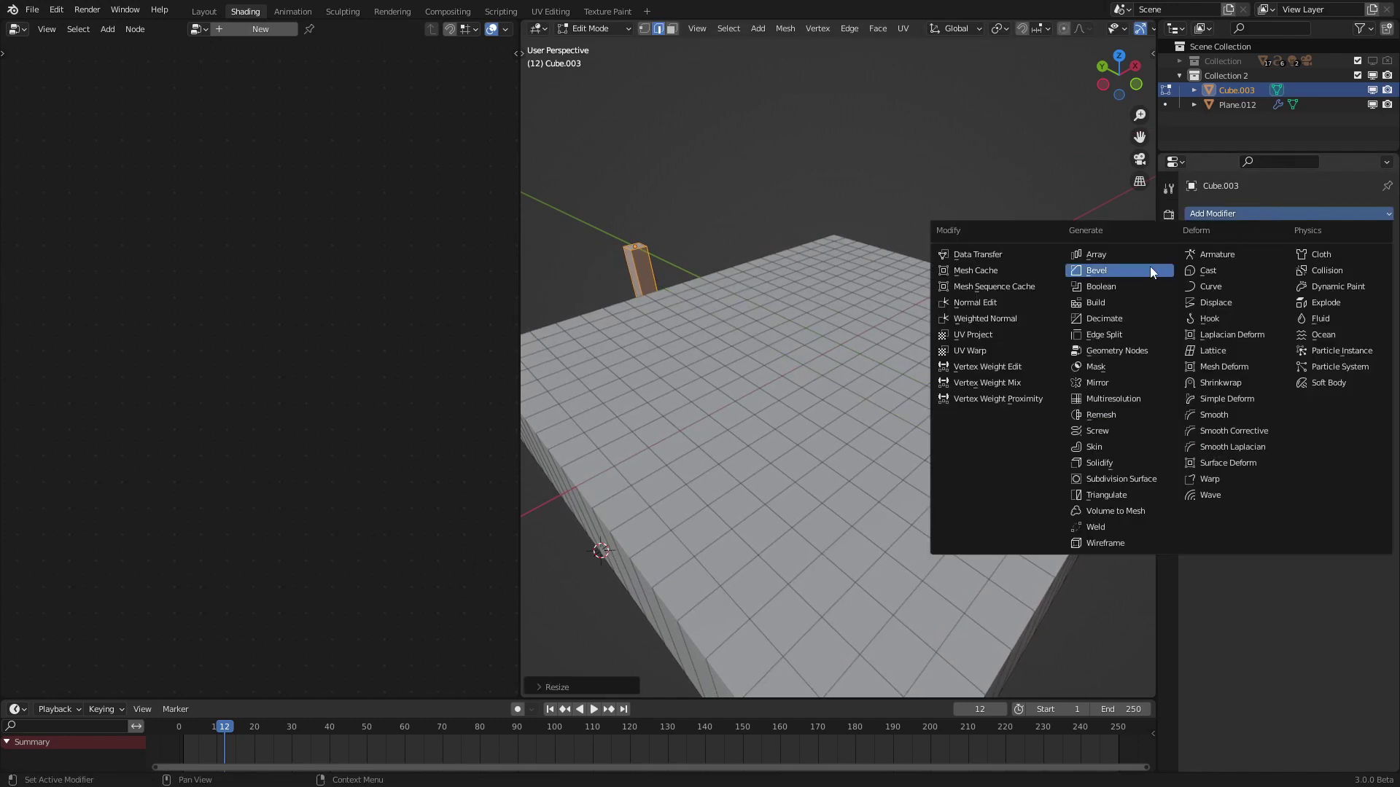
click(1094, 269)
click(1368, 312)
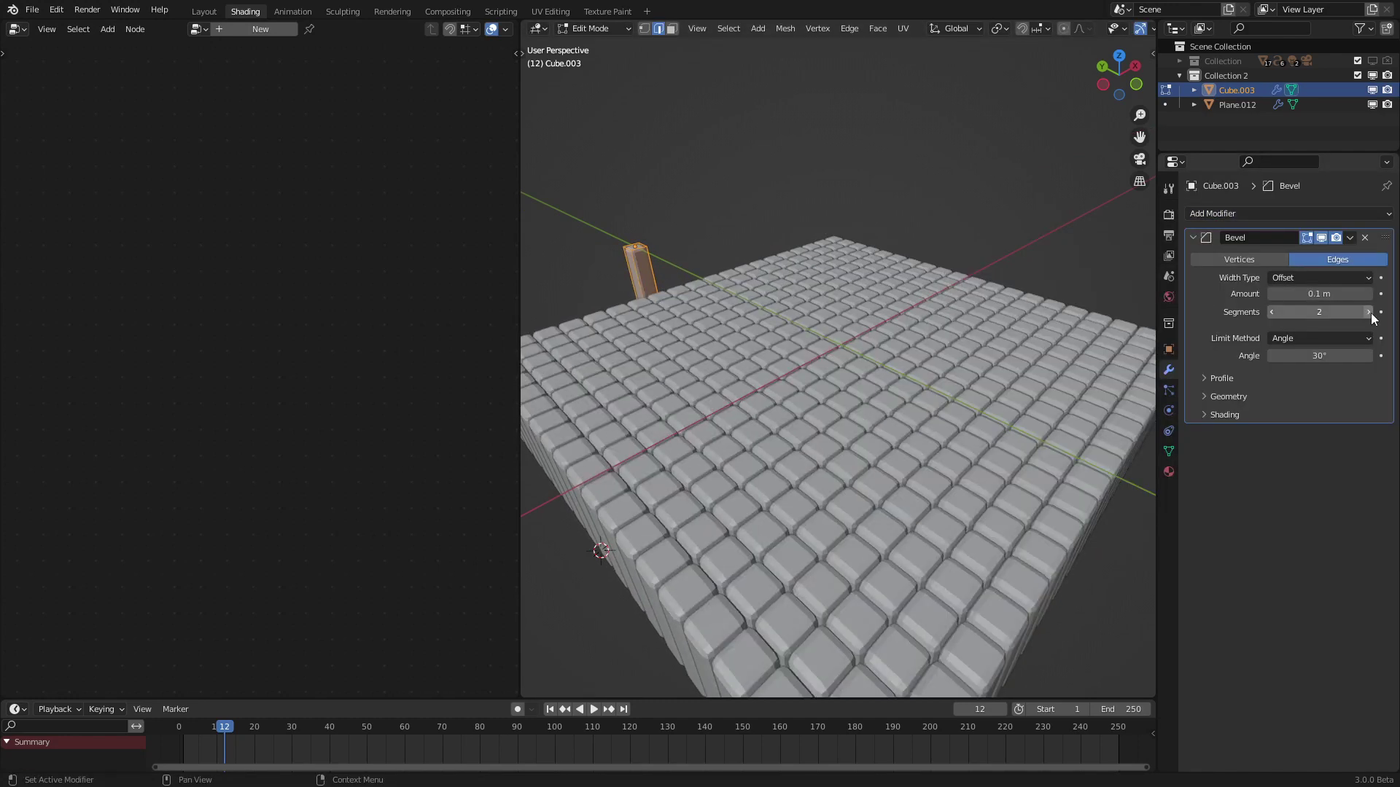
drag(1320, 294, 1277, 293)
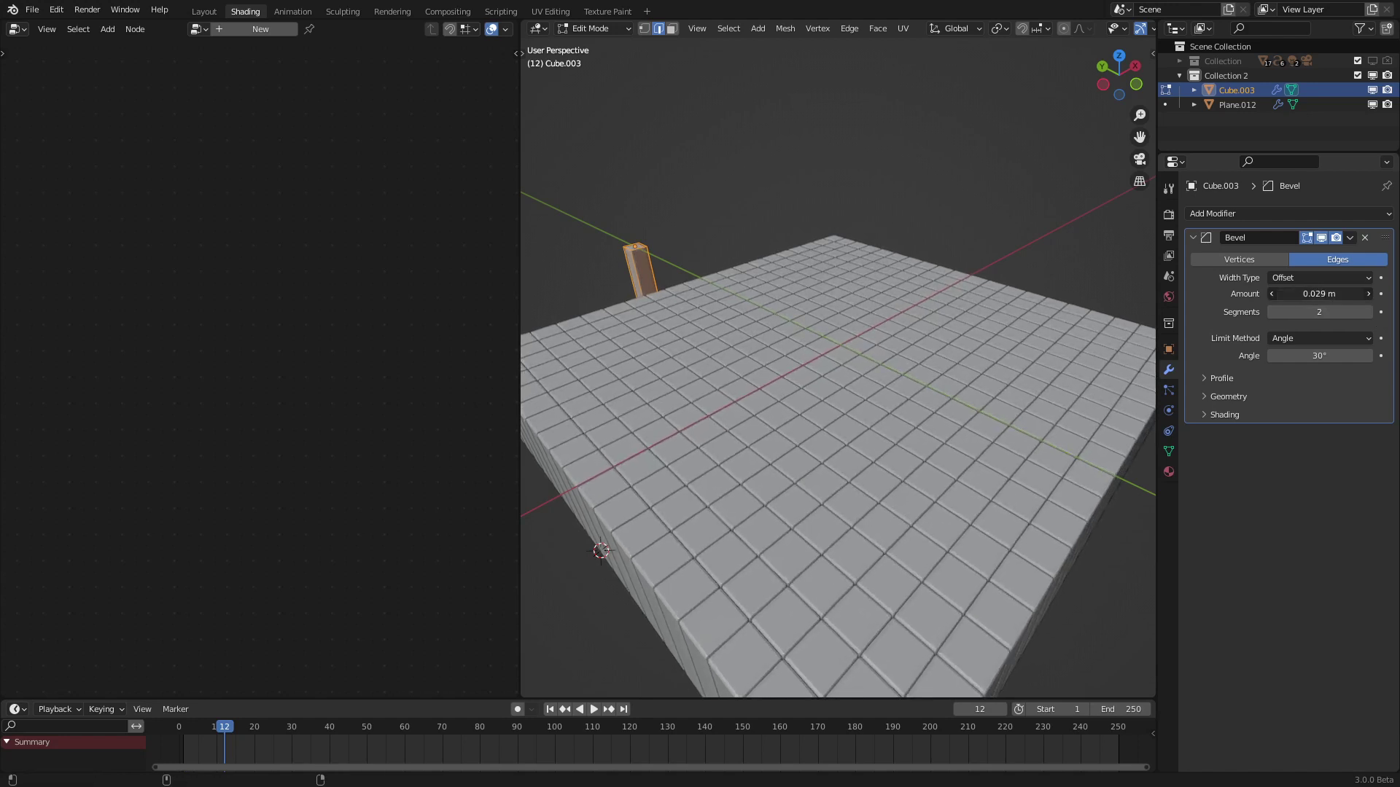
key(Tab)
Add a monkey head at the centre of the block grid, rotate it and lower it about 0.5 m along Z
click(768, 400)
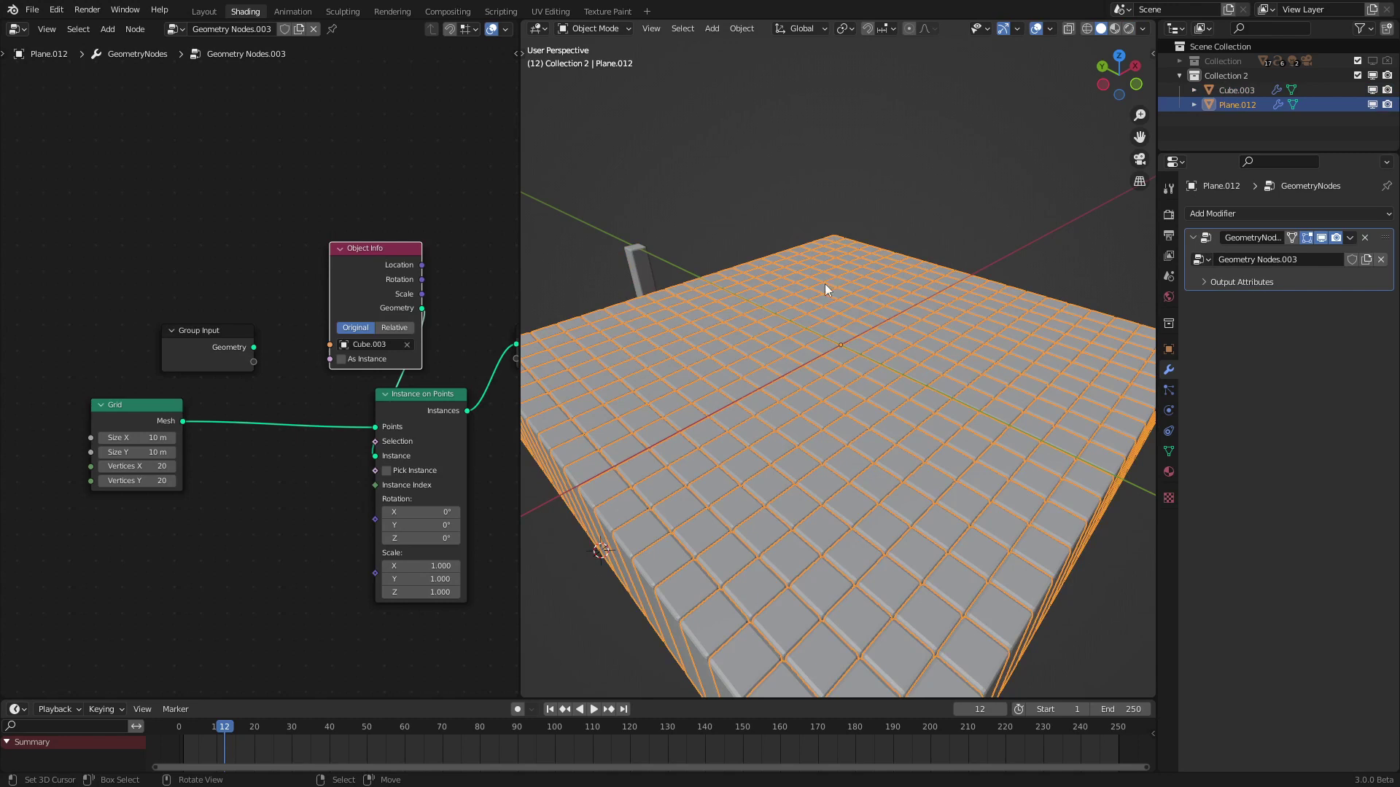
key(shift+a)
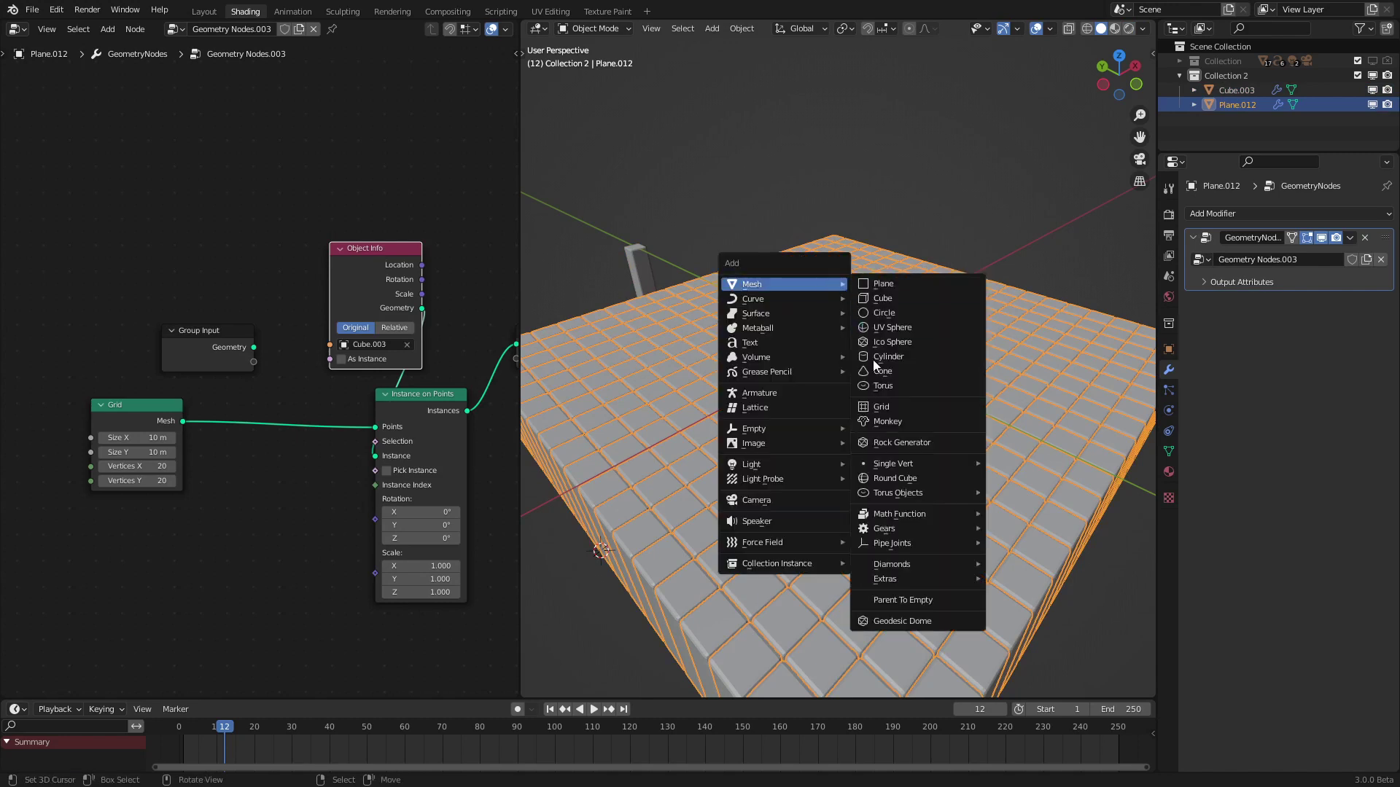
click(888, 422)
key(r)
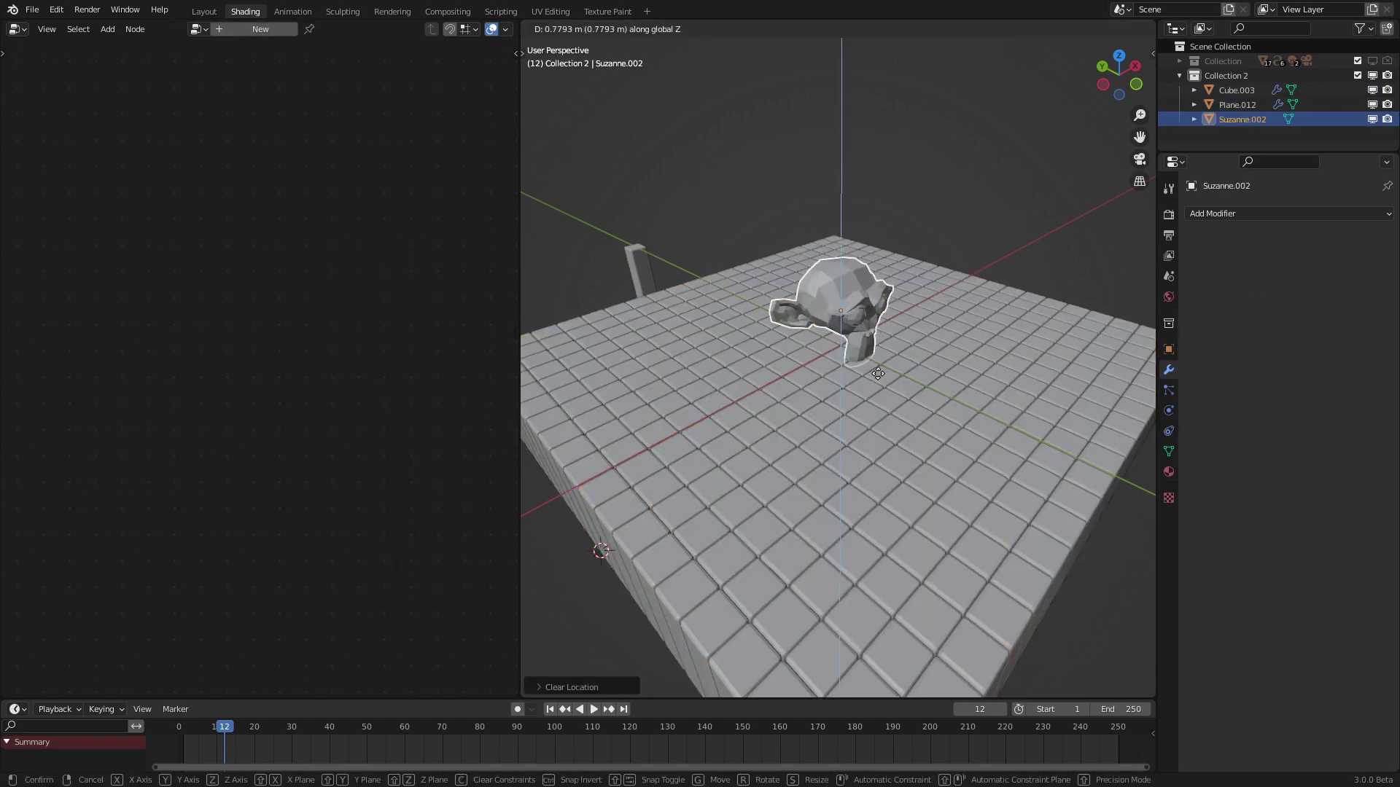
click(965, 337)
Add a Subdivision Surface modifier to the monkey head and shade it smooth
click(1240, 214)
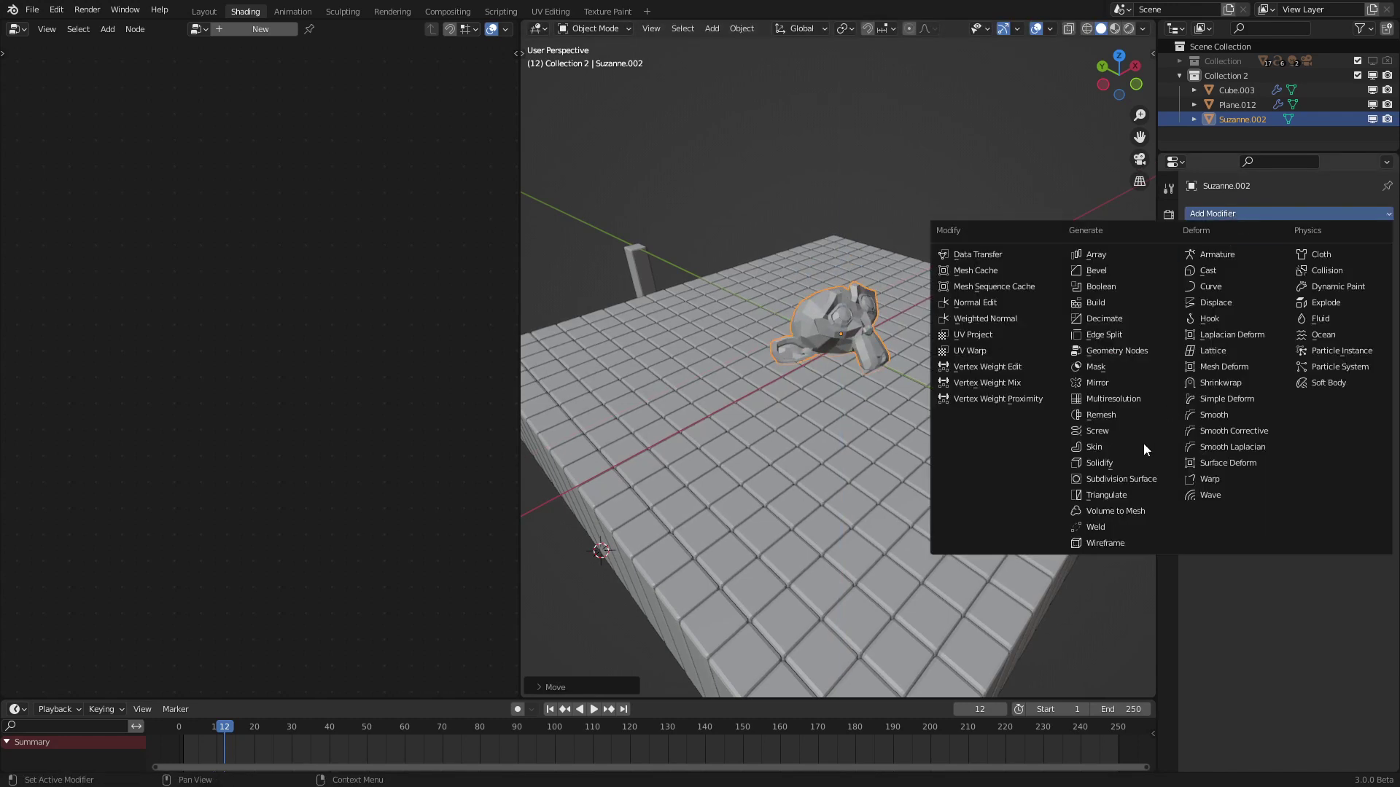
click(1126, 478)
right_click(968, 317)
click(968, 317)
Bring the monkey head into the plane's node tree as an Object Info node set to Relative
middle_drag(968, 317, 1064, 342)
click(984, 346)
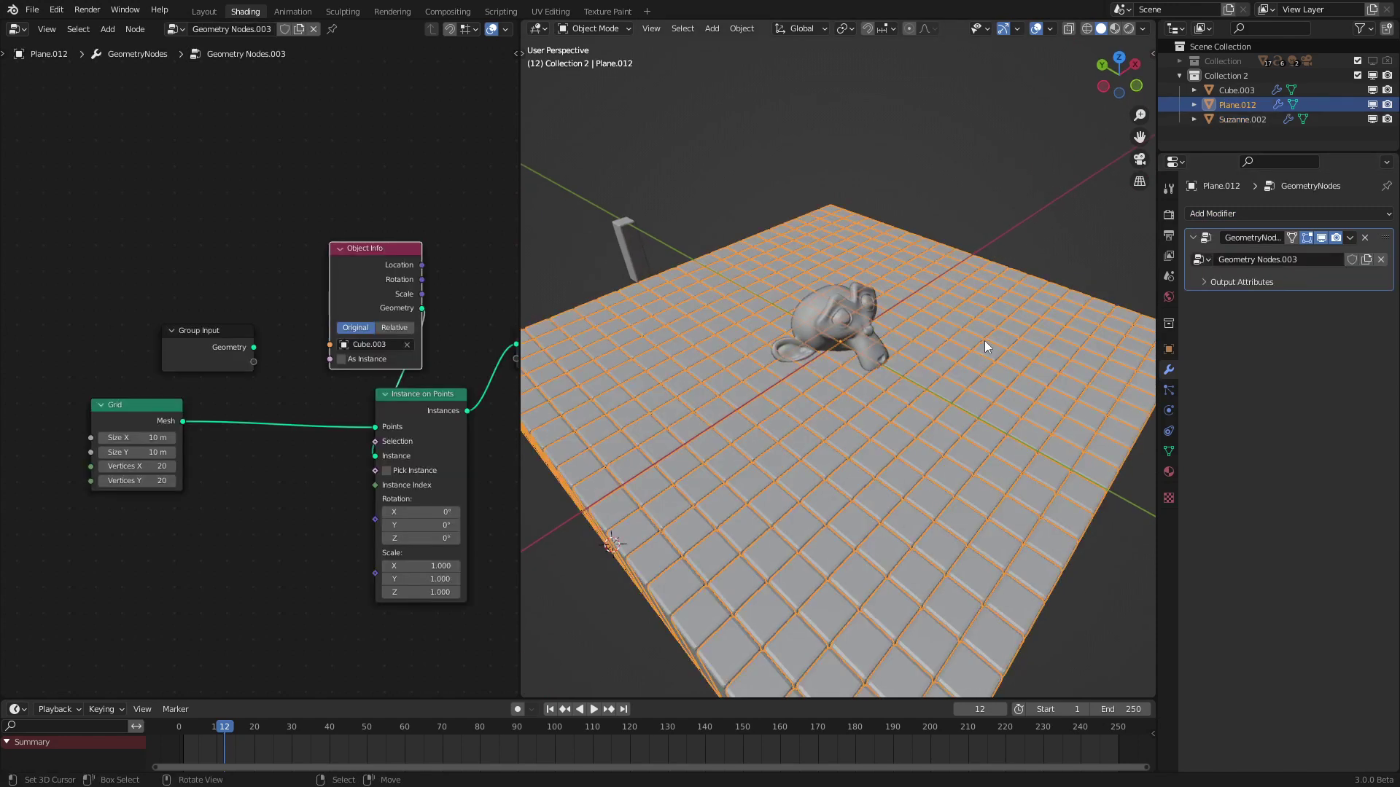
drag(1244, 121, 214, 537)
middle_drag(213, 532, 341, 391)
drag(341, 391, 146, 437)
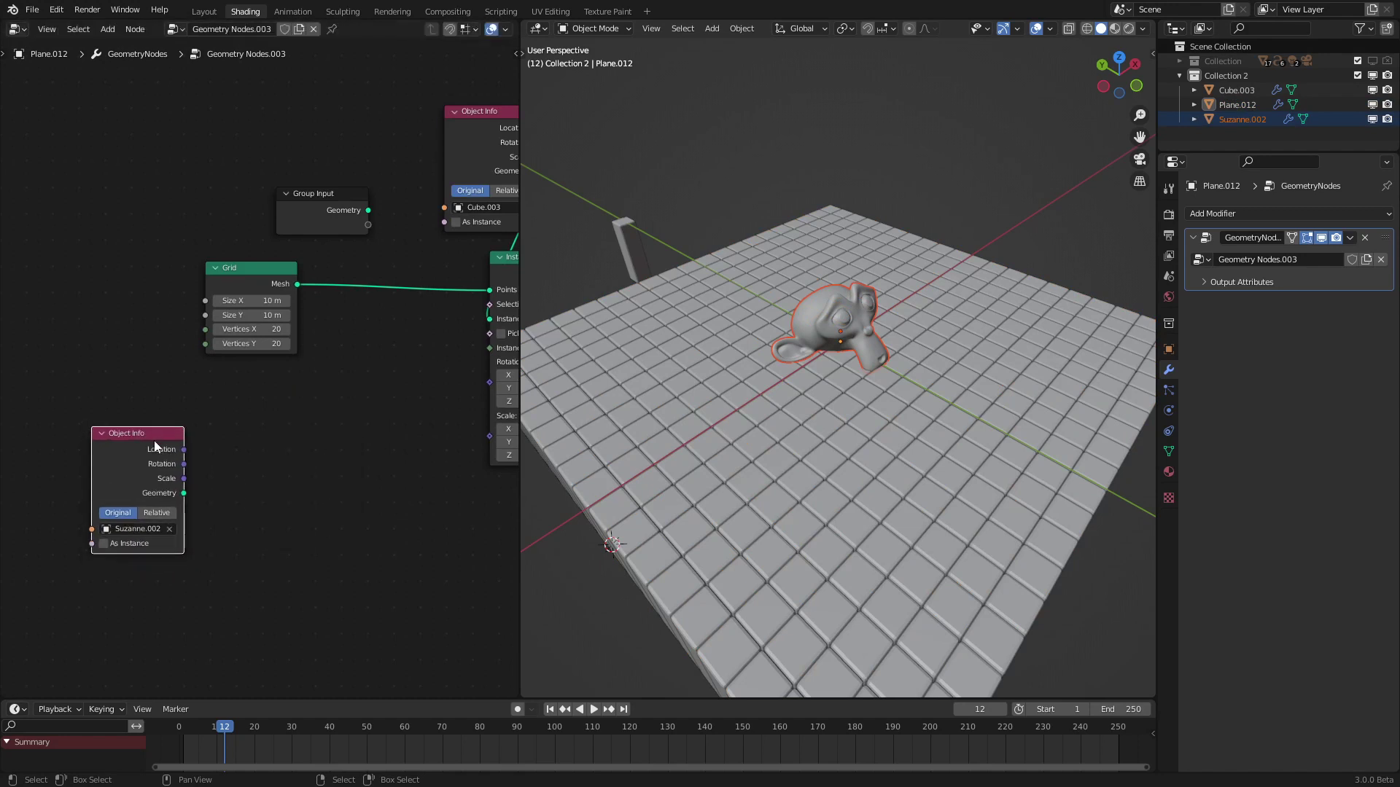
click(163, 511)
drag(163, 492, 113, 497)
Add a Geometry Proximity node and connect the monkey's Object Info geometry to its Target input
key(shift+a)
mouse_move(219, 388)
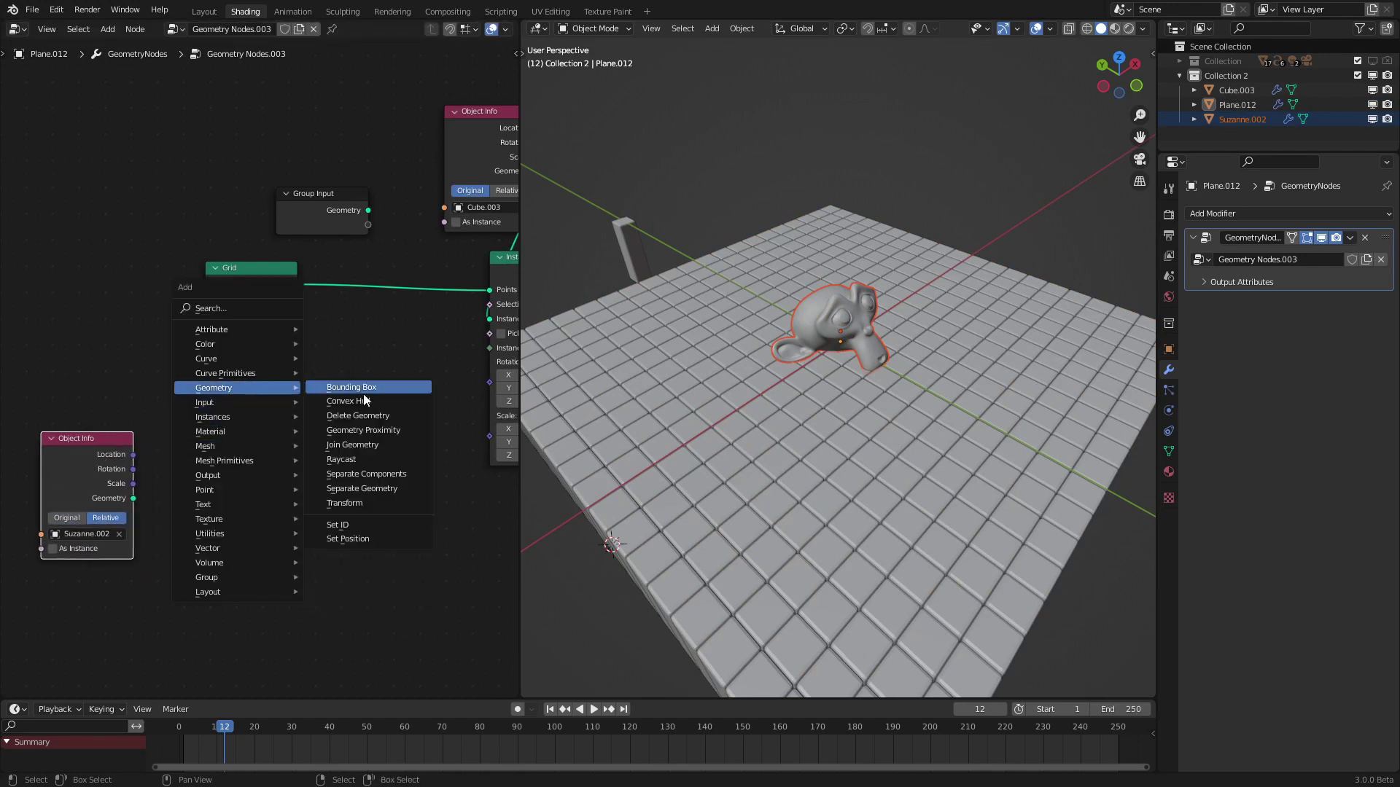
click(363, 430)
click(143, 509)
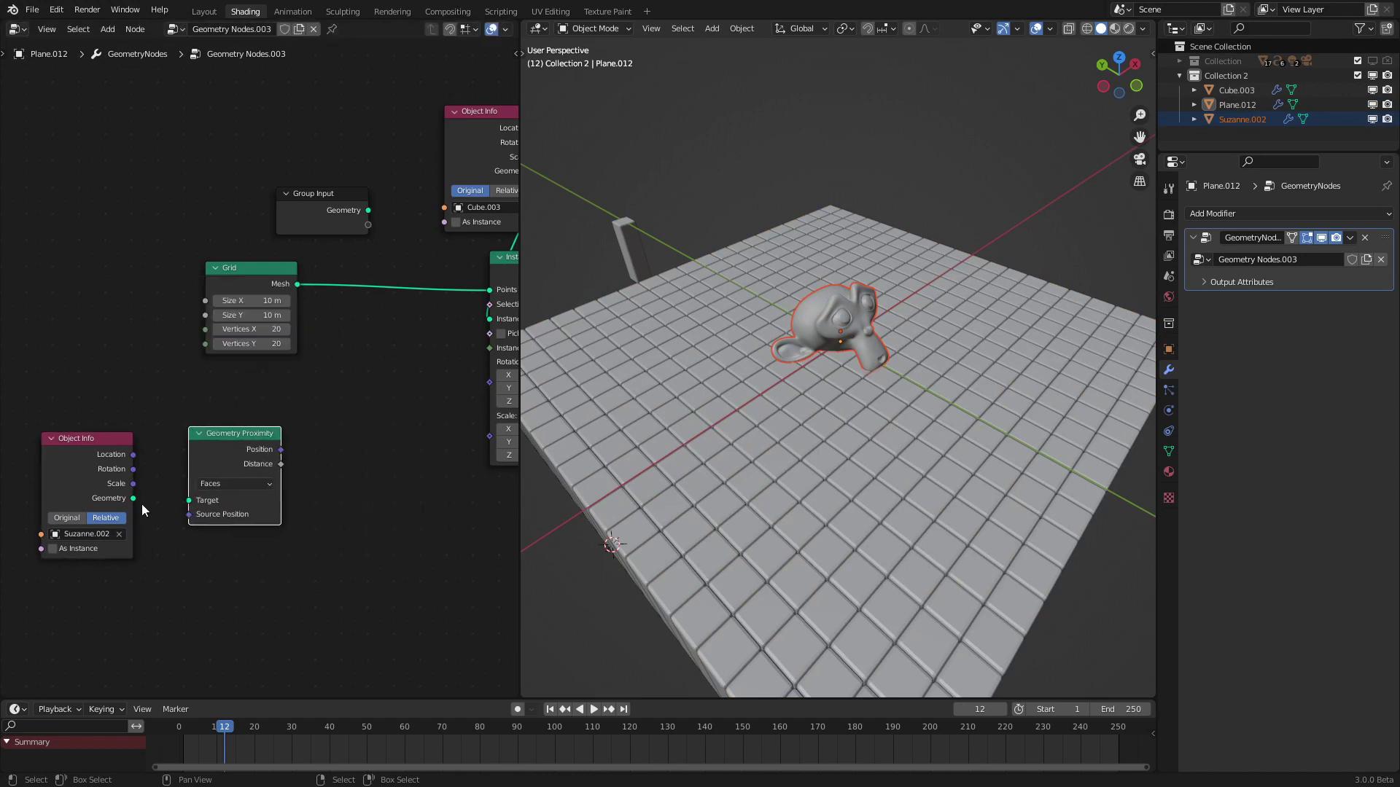
mouse_move(129, 499)
mouse_down()
mouse_move(211, 504)
mouse_move(142, 482)
mouse_up()
shift+click(108, 479)
Shift the Grid node and the monkey's Object Info and Geometry Proximity nodes away from Instance on Points to free space
scroll(237, 486, up, 2)
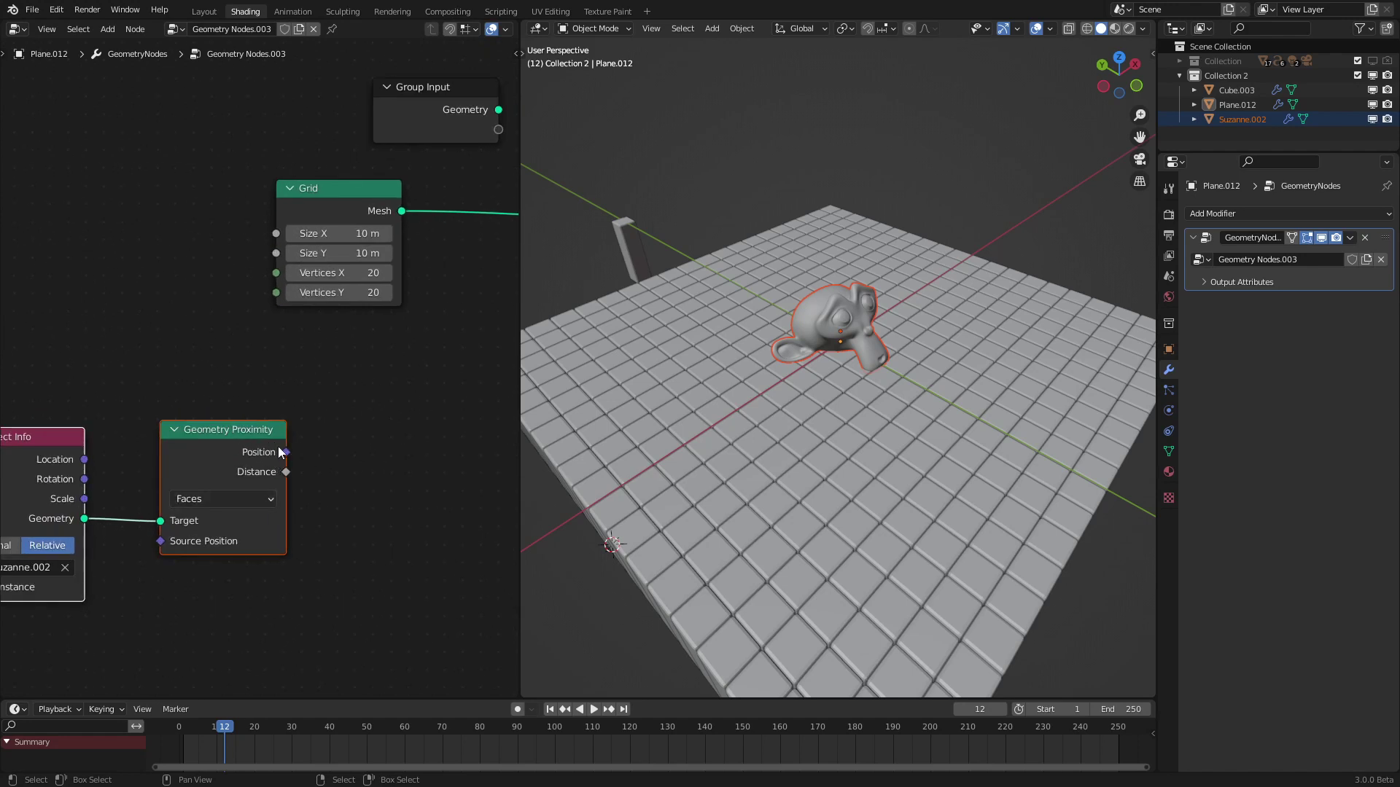
middle_drag(211, 445, 328, 392)
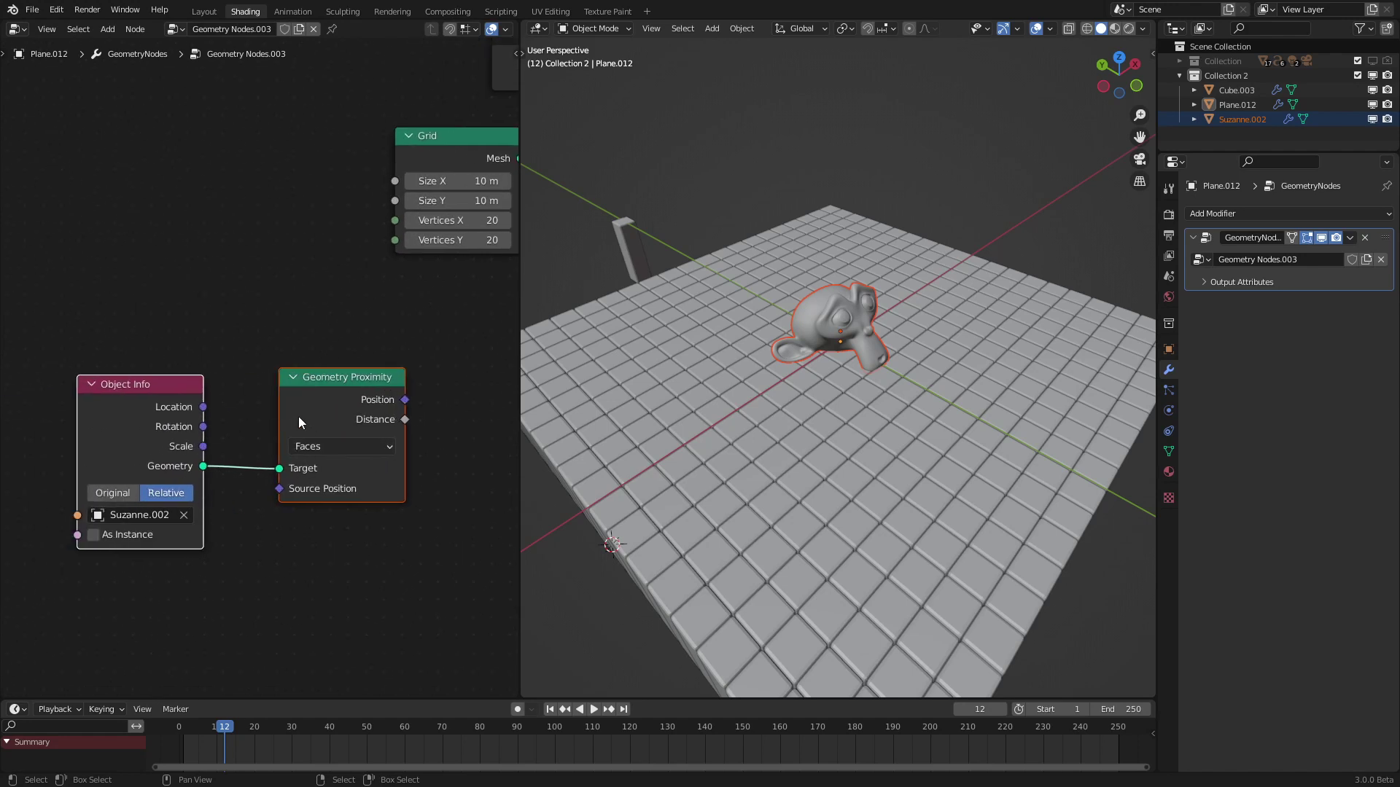
scroll(299, 423, down, 2)
drag(359, 299, 120, 299)
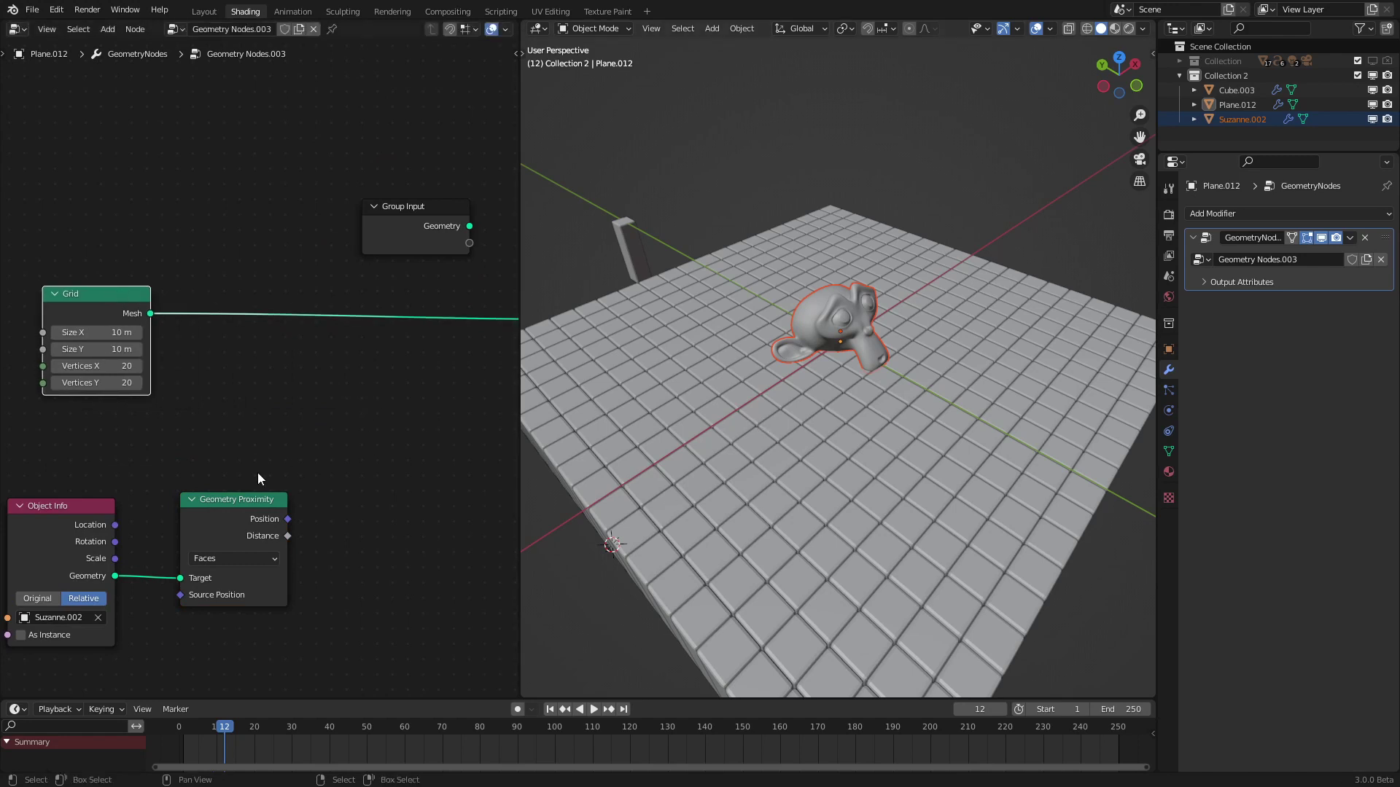
middle_drag(258, 479, 334, 407)
click(222, 517)
key(c)
click(223, 517)
right_click(222, 517)
drag(274, 431, 161, 461)
Add a Set Position node on the link coming out of the Grid node
key(shift+a)
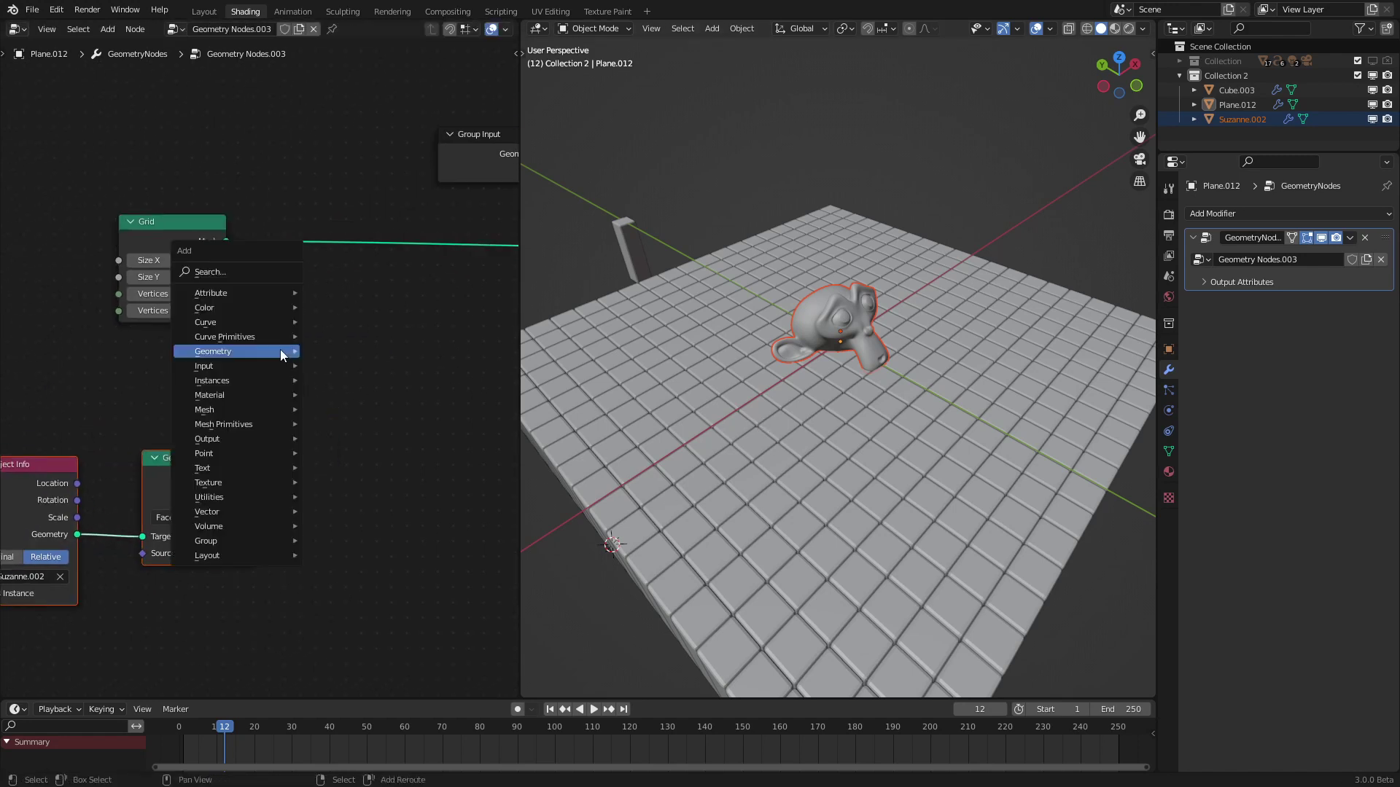
click(211, 271)
text(set)
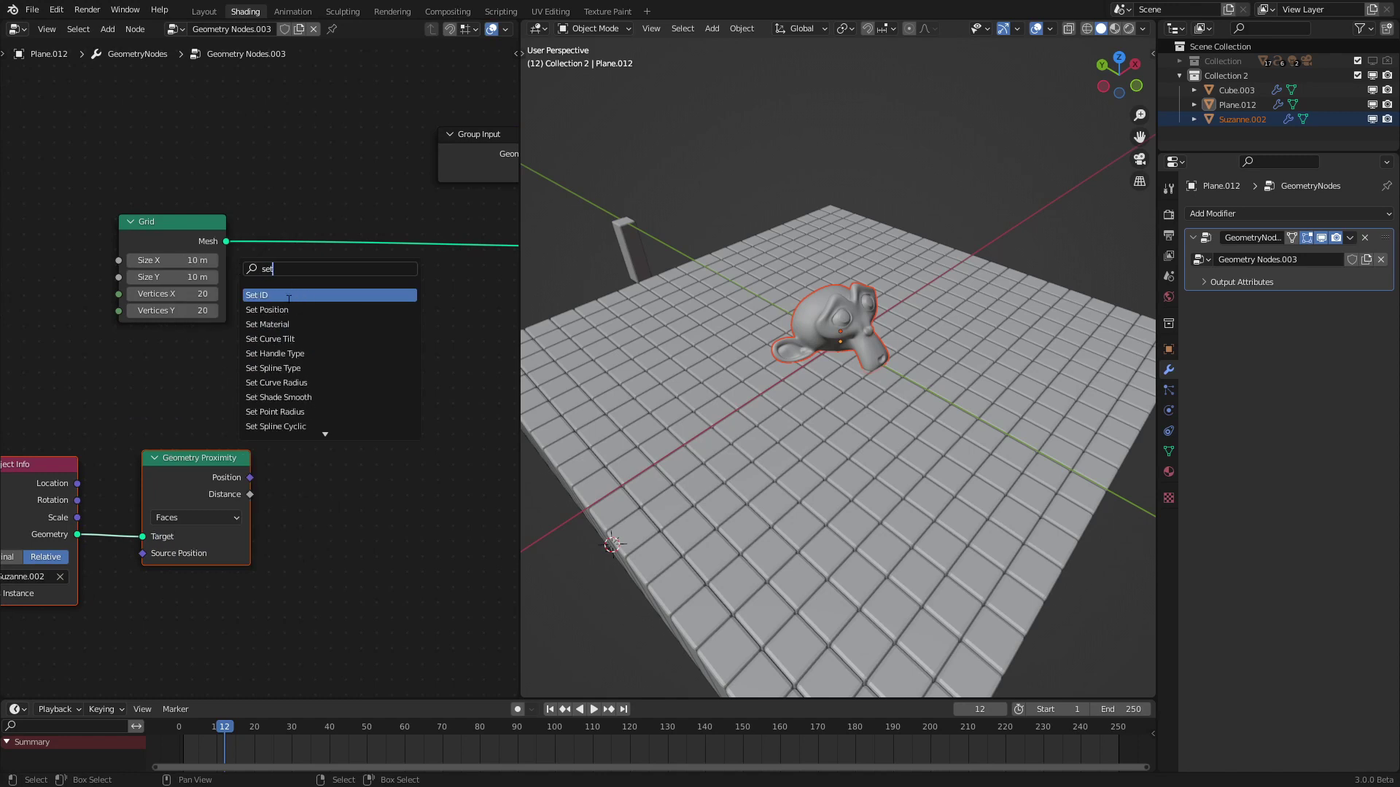
click(277, 310)
click(394, 243)
Move the monkey's Object Info and Geometry Proximity nodes further back to make room before Set Position
middle_drag(274, 406, 345, 325)
key(c)
click(185, 457)
right_click(187, 456)
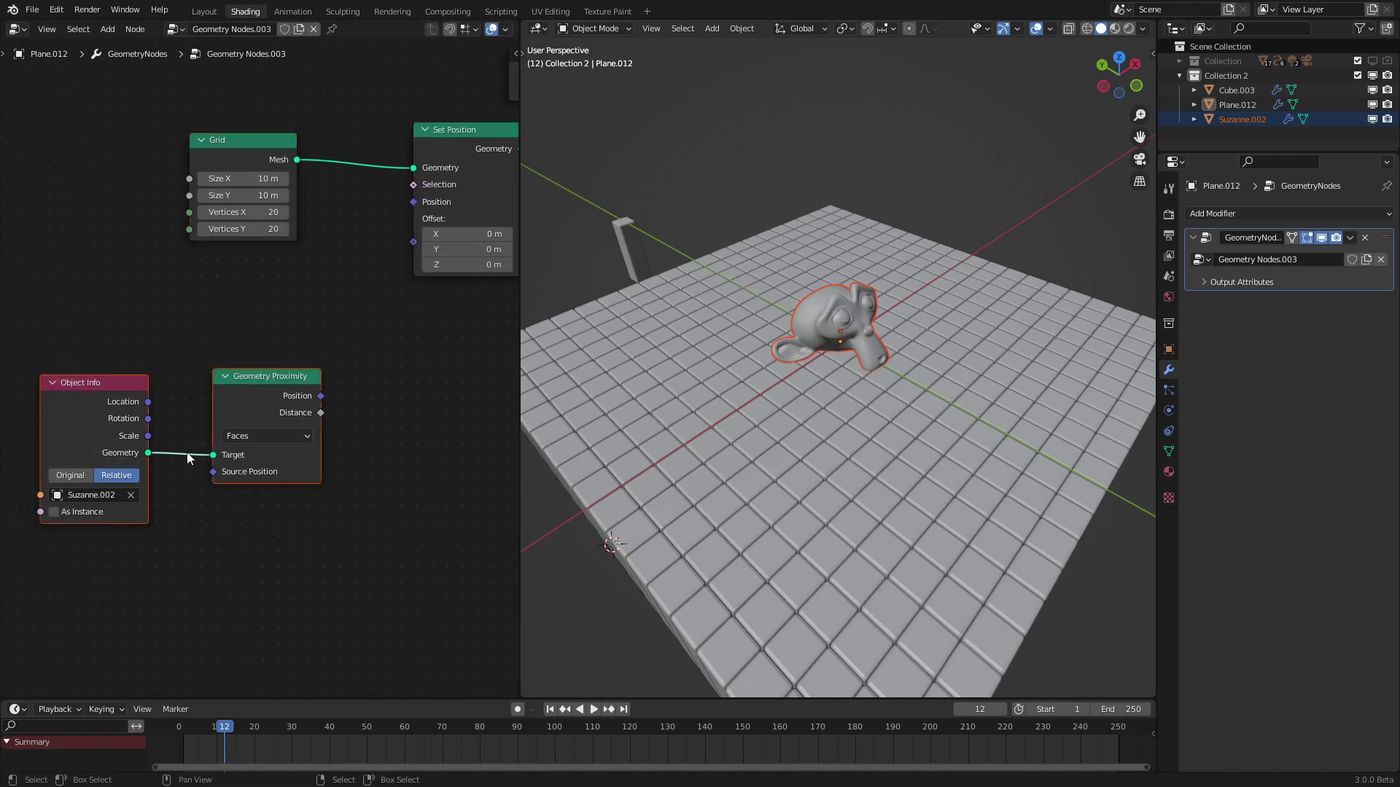
drag(301, 416, 162, 408)
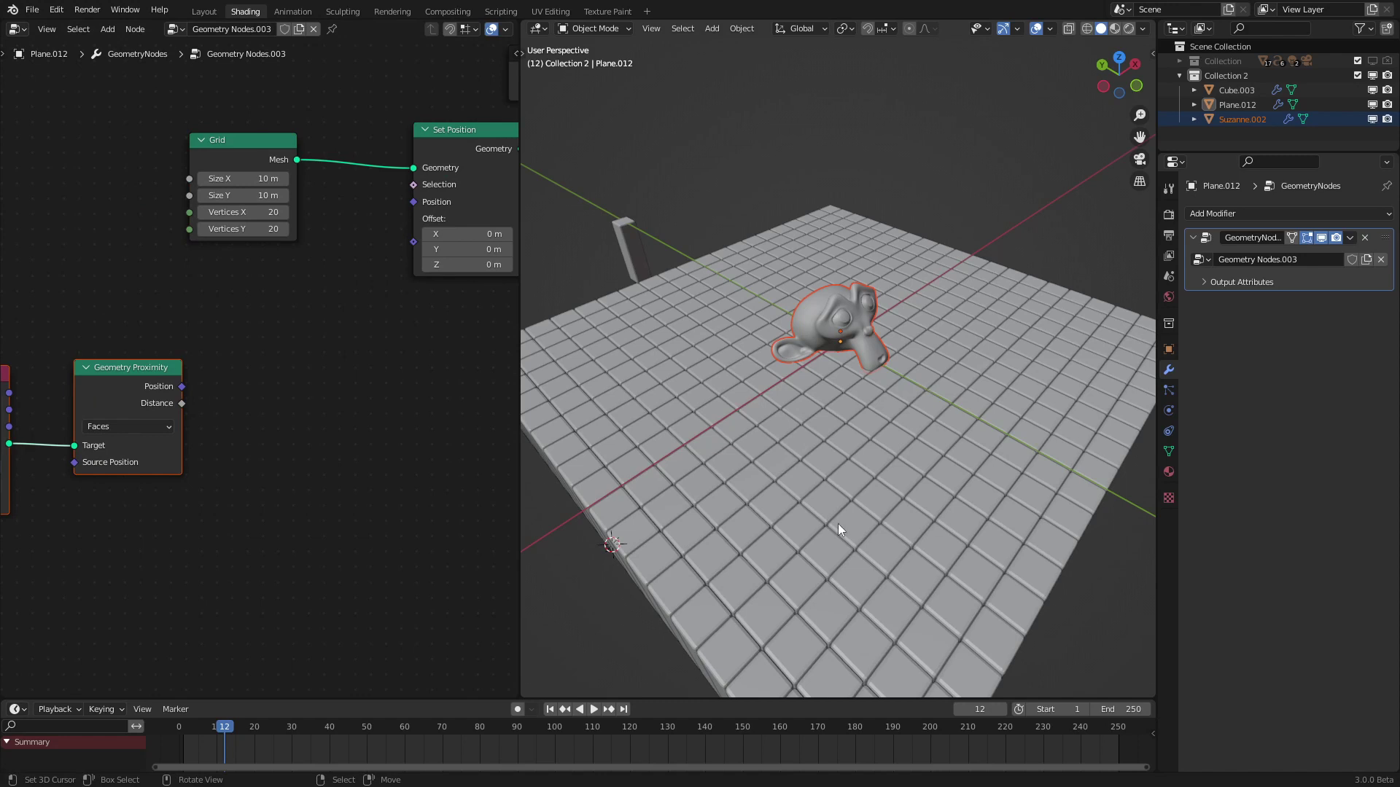
Add a Vector Math node after Geometry Proximity and set its operation to Multiply
middle_drag(219, 361, 246, 316)
key(shift+a)
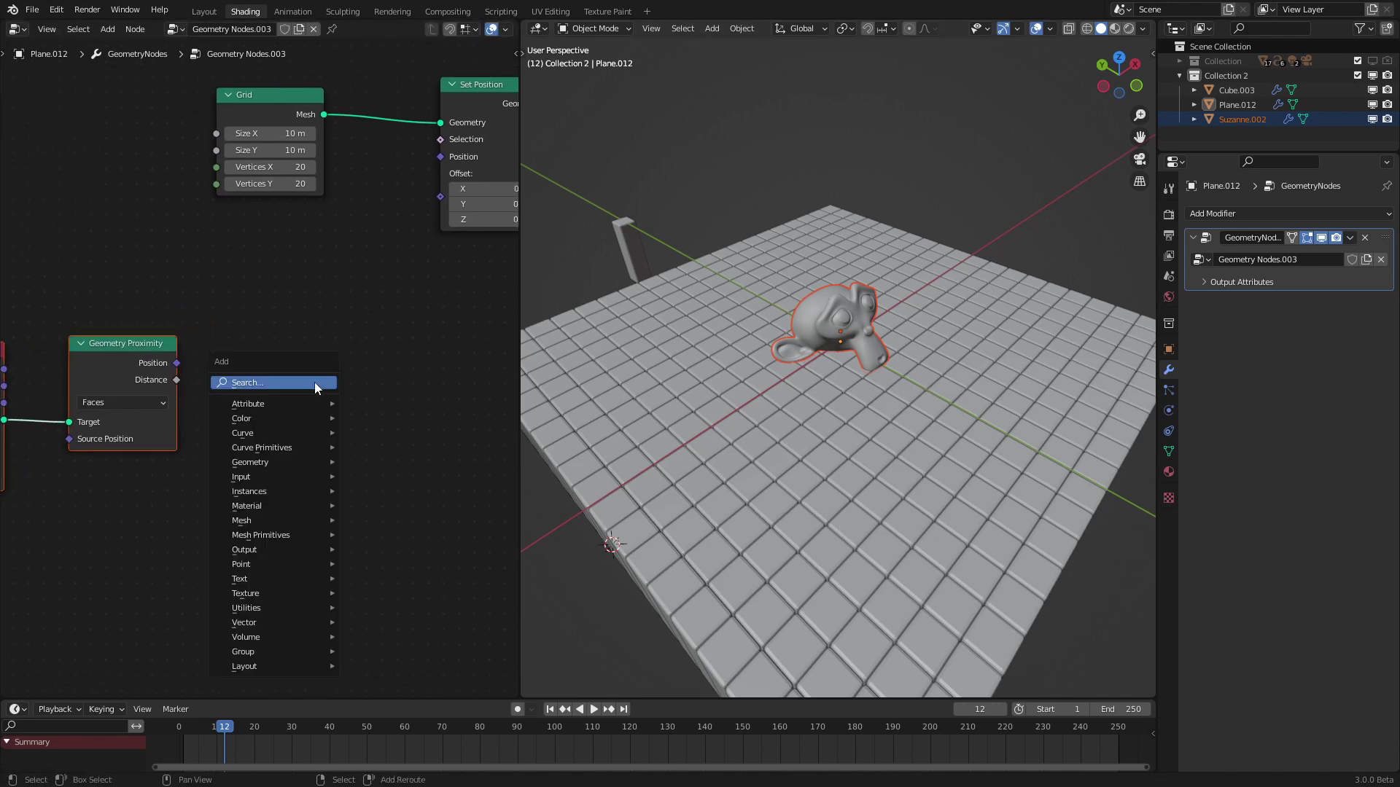
key(q)
click(342, 335)
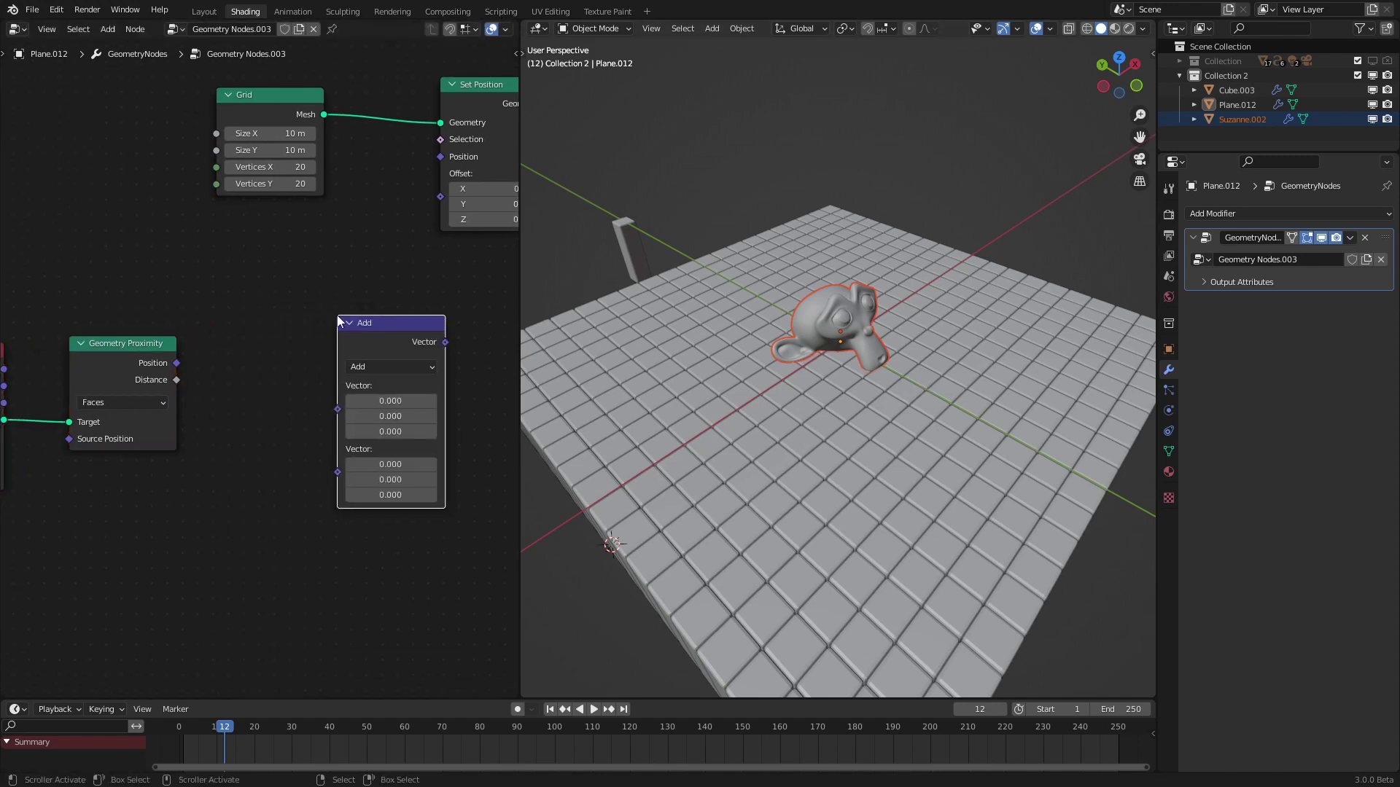
click(387, 366)
click(371, 415)
Set the Multiply node's second vector Z to -1 and wire Geometry Proximity's Distance through it into Set Position's Offset
double_click(377, 495)
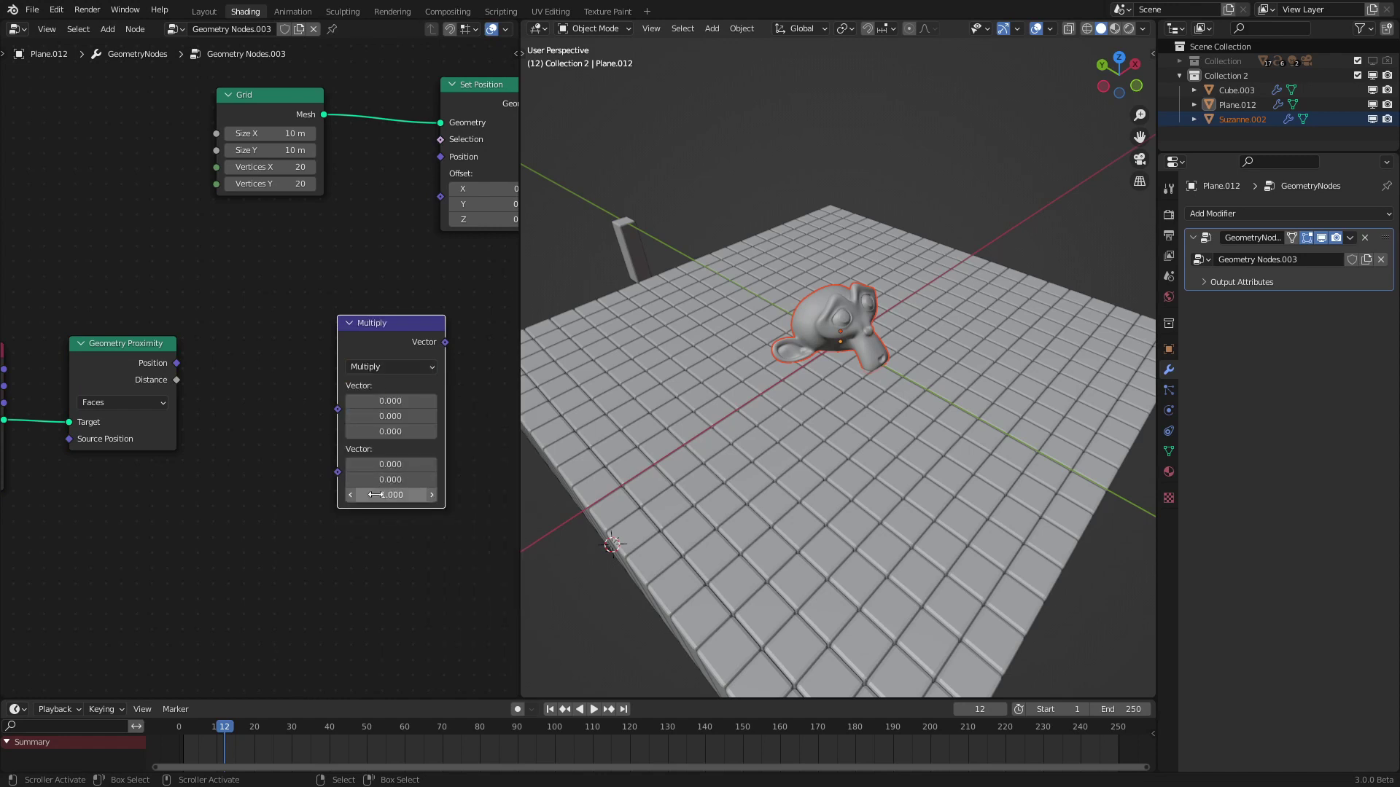
drag(176, 379, 337, 409)
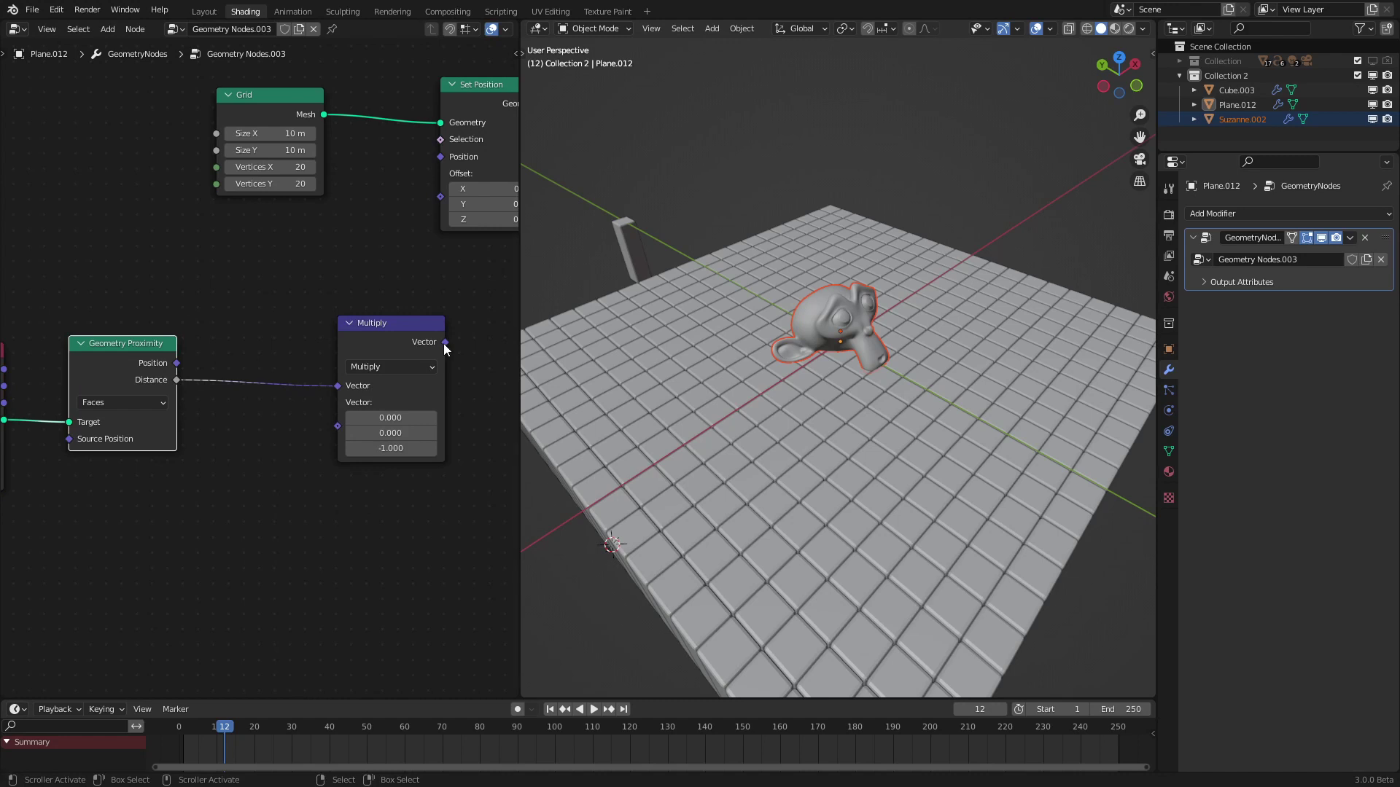
drag(445, 342, 444, 190)
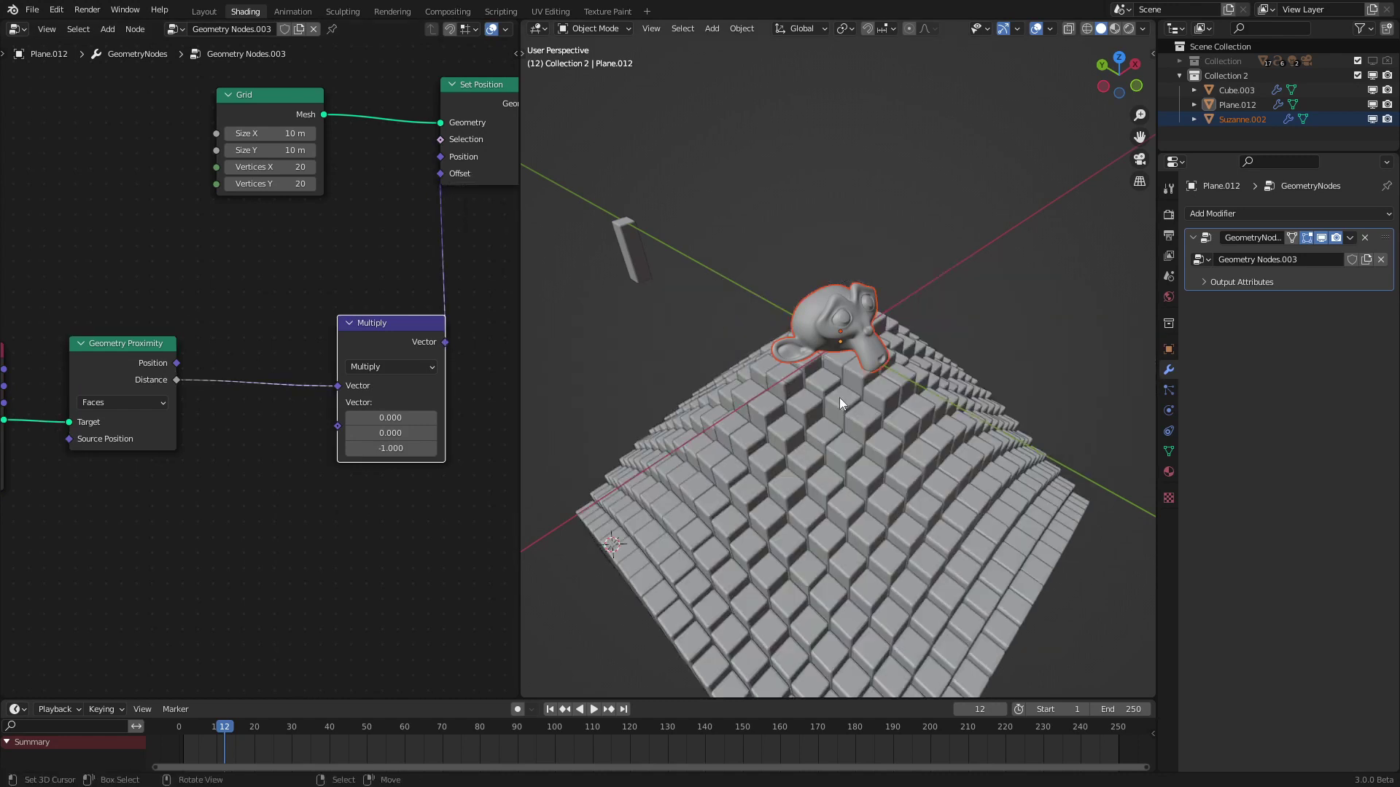
Try moving the monkey head horizontally over the stepped blocks
middle_drag(838, 396, 815, 342)
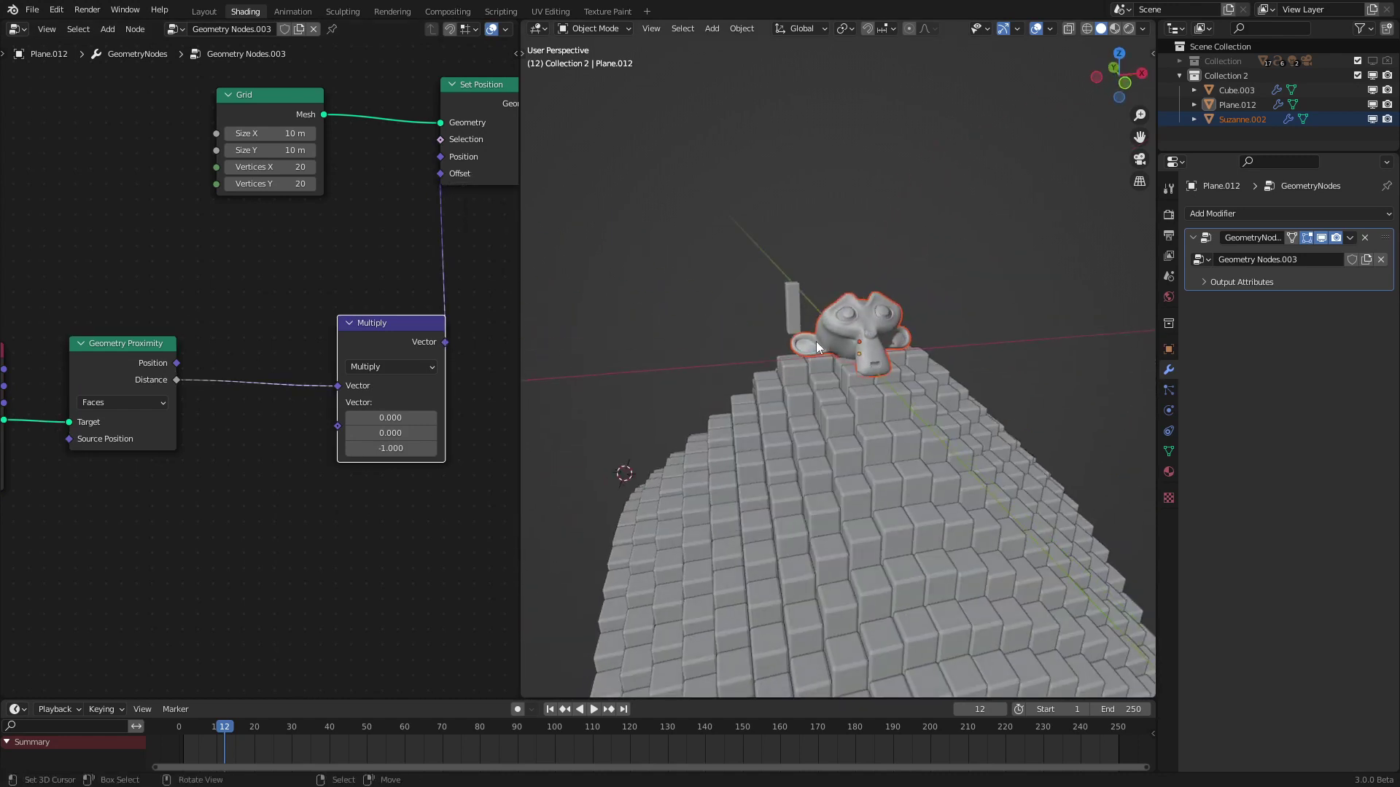
click(847, 322)
key(g)
key(shift+z)
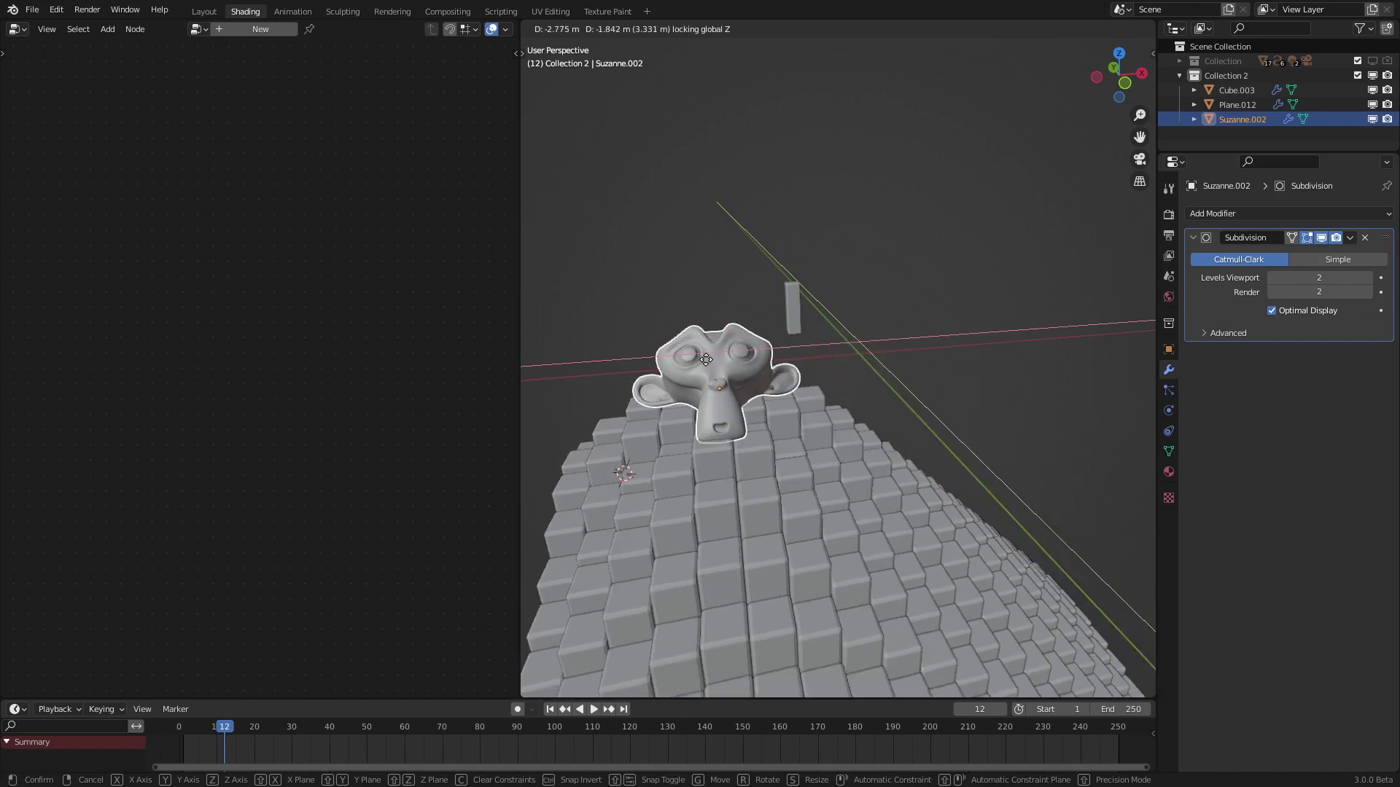
right_click(819, 287)
Reselect the block plane and shift its Object Info and Geometry Proximity nodes away from Multiply
click(873, 526)
middle_drag(211, 404, 276, 408)
scroll(157, 369, down, 6)
key(c)
click(143, 400)
right_click(143, 400)
drag(232, 416, 164, 420)
Insert a Map Range node between Geometry Proximity and Multiply, with Smoother Step interpolation
key(shift+a)
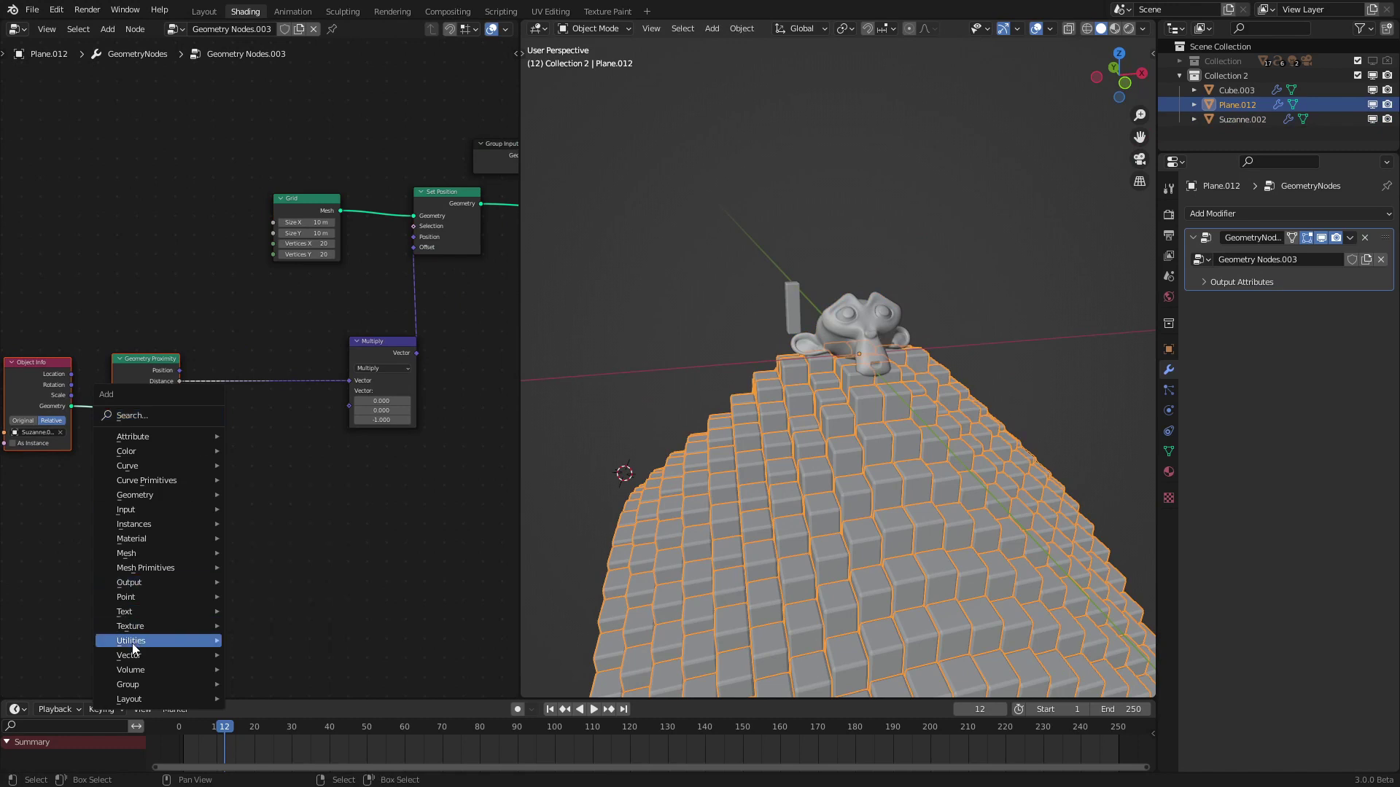
mouse_move(139, 641)
click(278, 576)
click(242, 391)
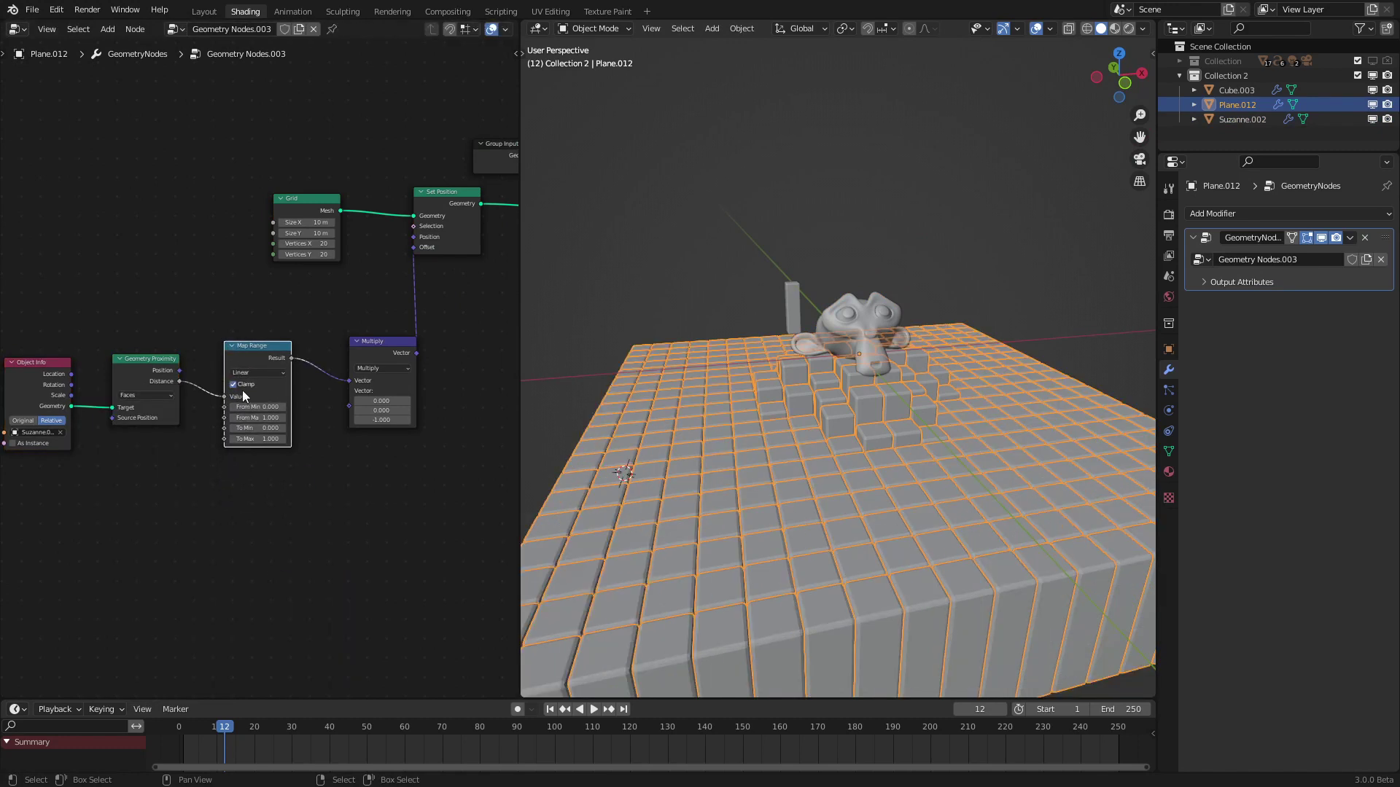
scroll(242, 390, up, 2)
click(247, 374)
click(240, 438)
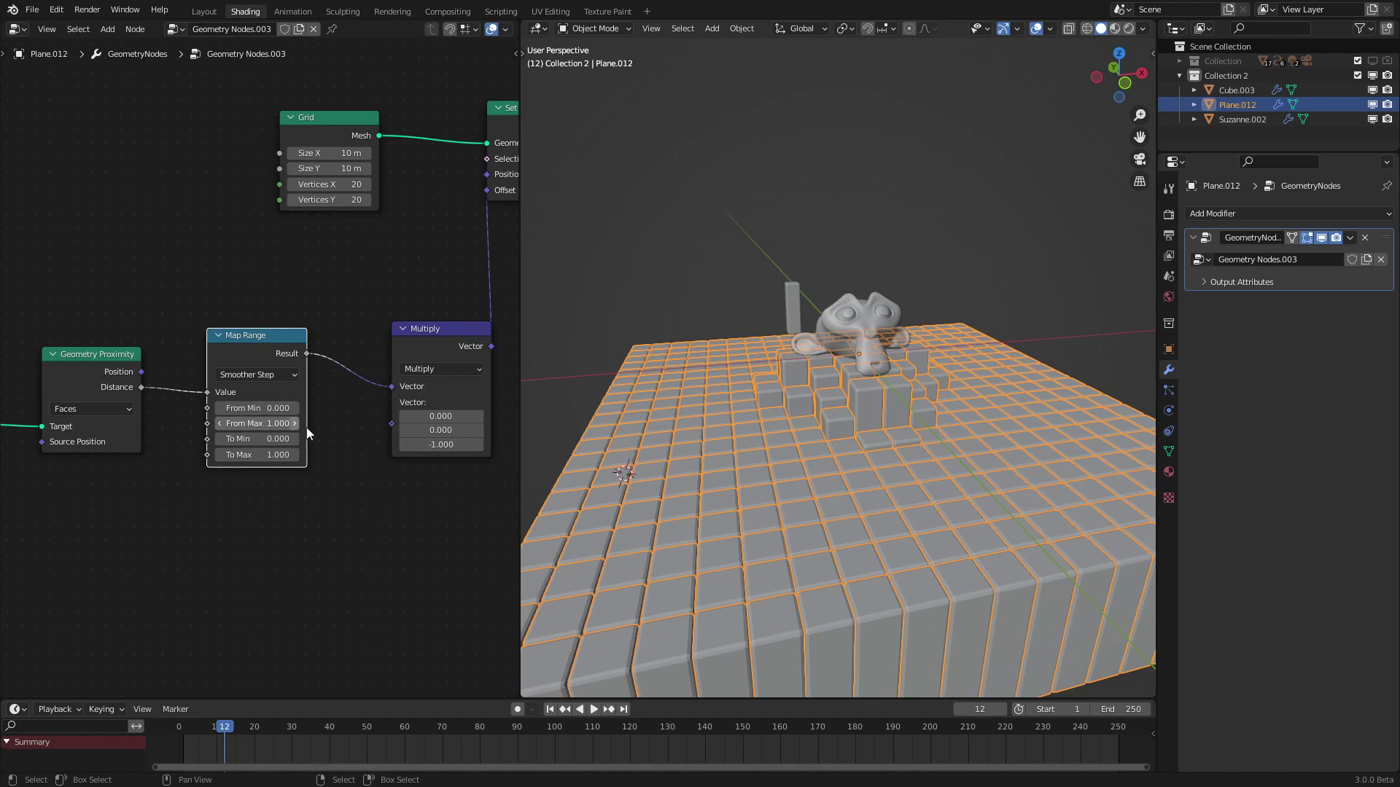
Set the Map Range's From Max to 2 and the Multiply node's Z value to about -2.98
middle_drag(851, 344, 921, 372)
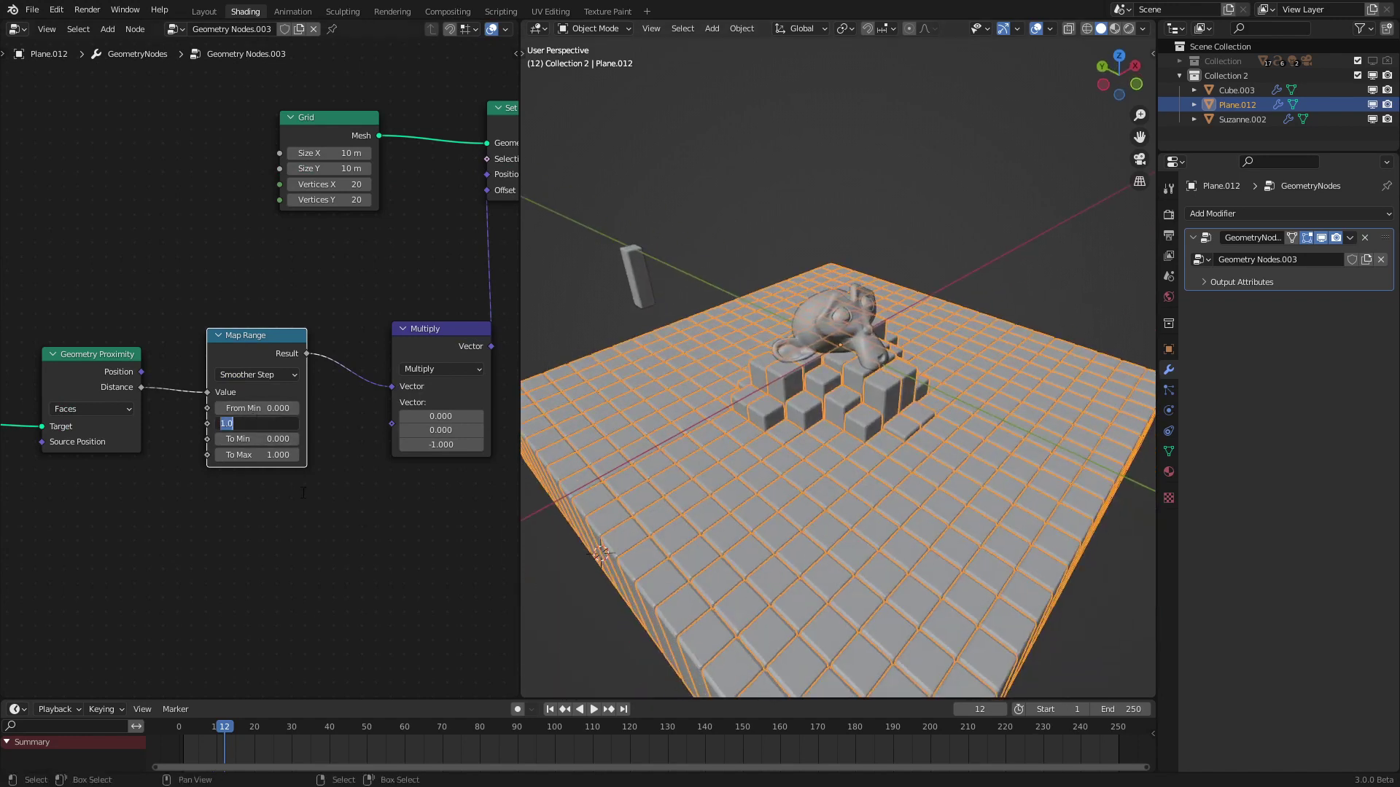
text(2)
key(Return)
middle_drag(881, 337, 926, 320)
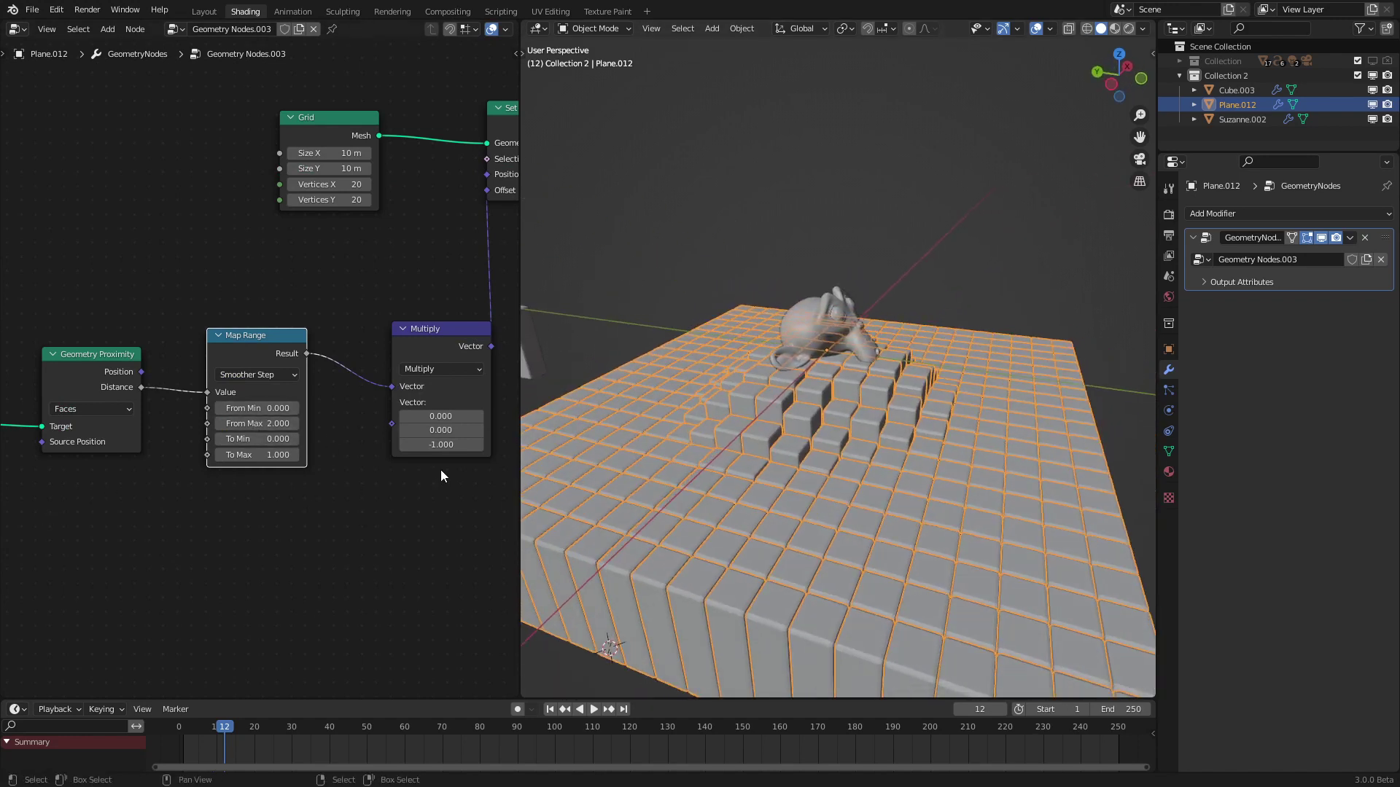
drag(443, 443, 294, 442)
Try sliding the monkey head in the horizontal plane to test the smoother falloff
click(839, 334)
middle_drag(839, 335, 833, 351)
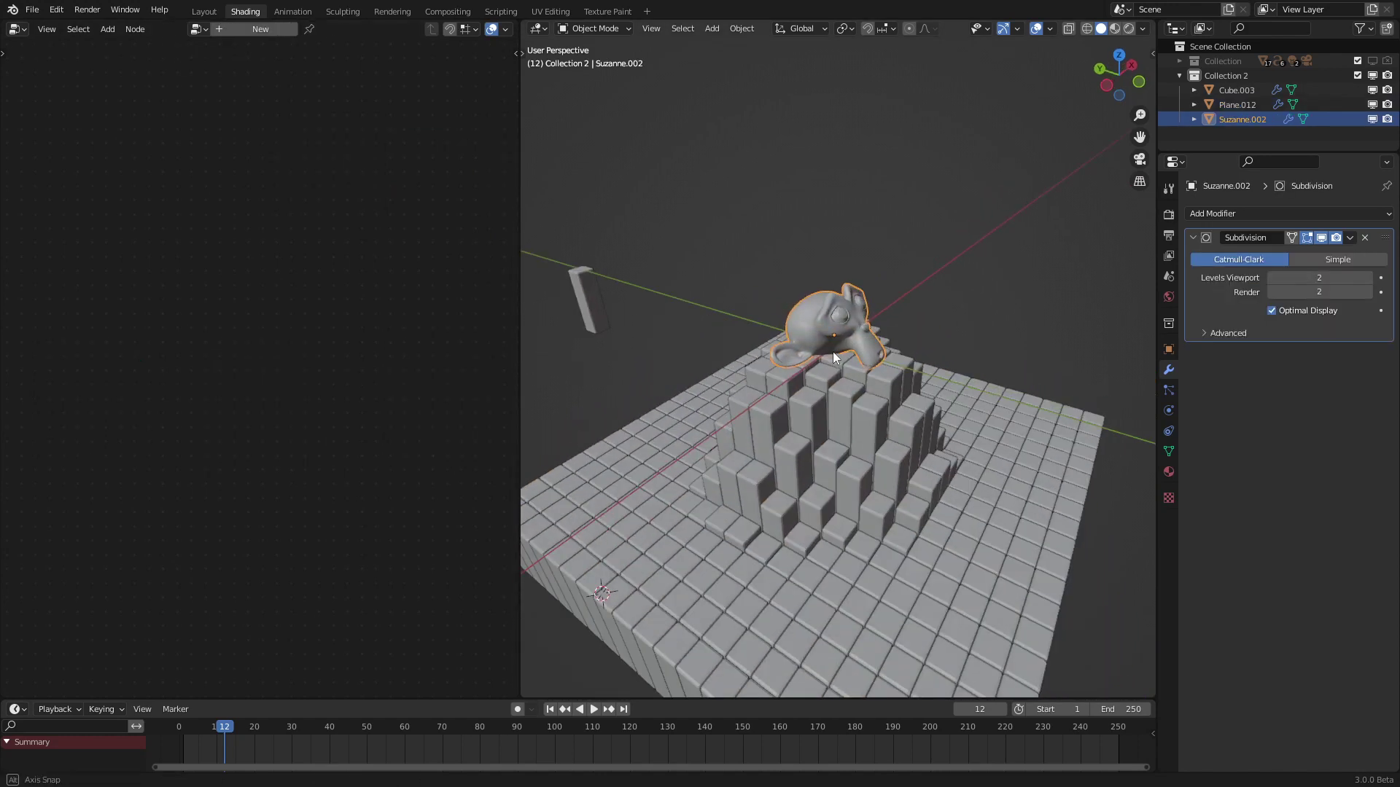
key(g)
key(z)
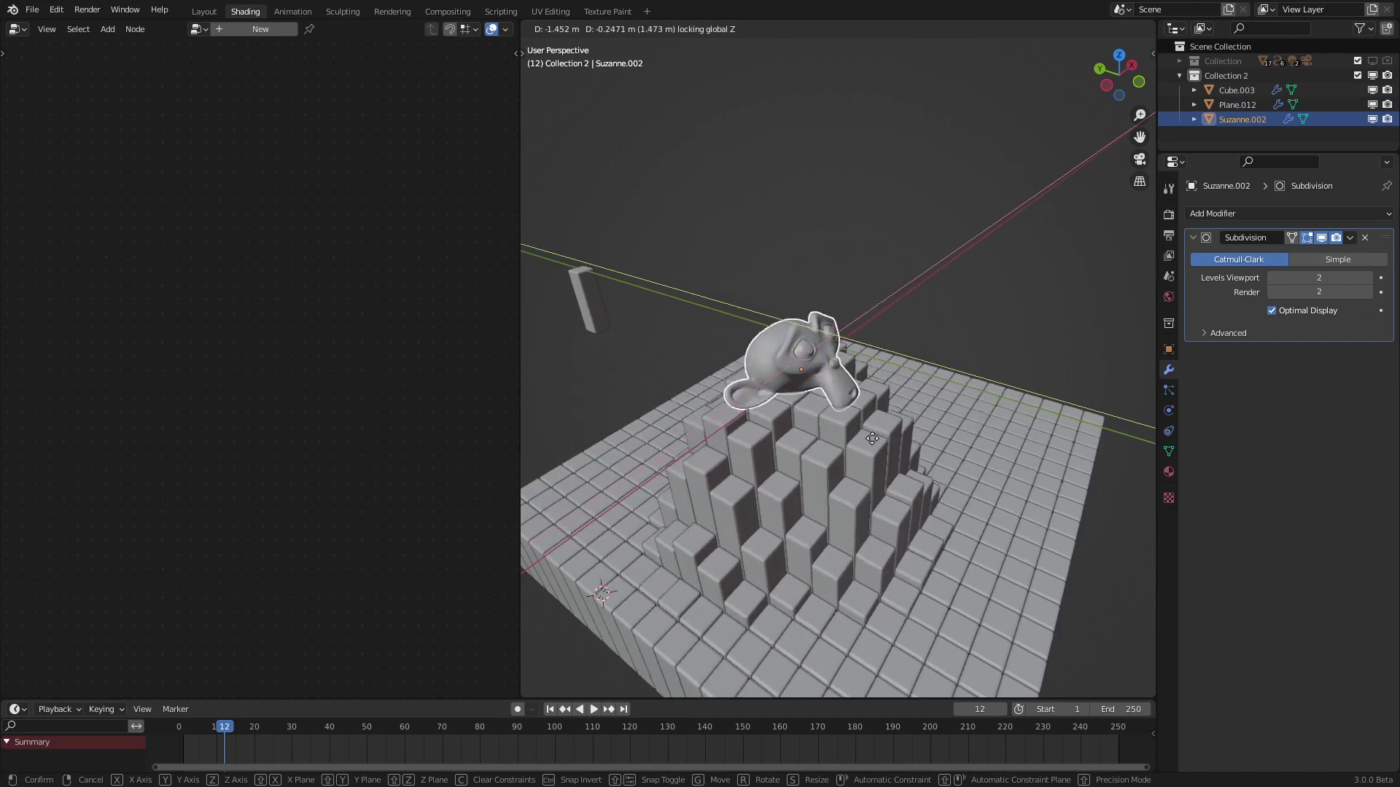
click(854, 435)
Reselect the block plane and increase the Grid node's Vertices X and Vertices Y for a denser grid
click(857, 450)
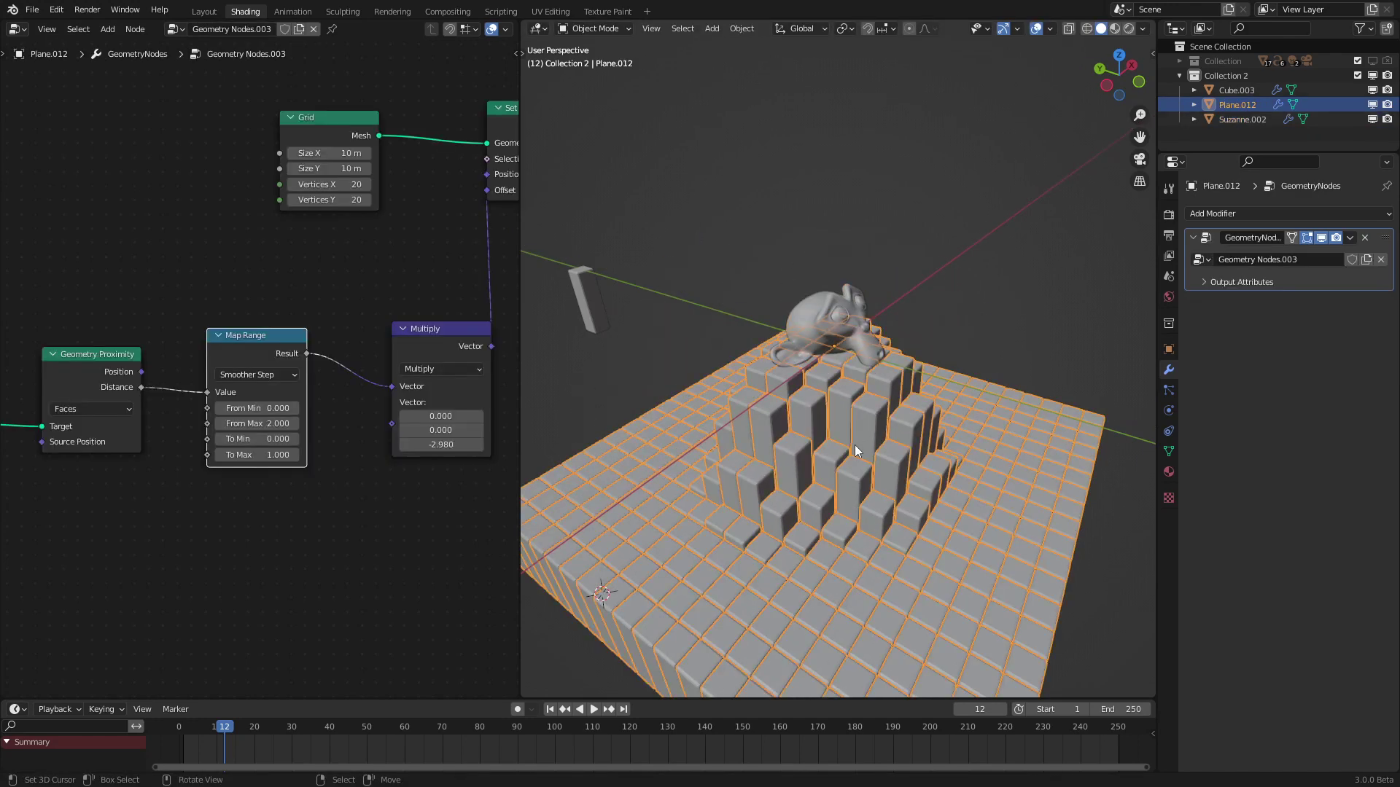
click(342, 192)
drag(335, 185, 364, 185)
Scale the source block's mesh down in X and Y only so the instances fit the denser grid
click(580, 290)
key(s)
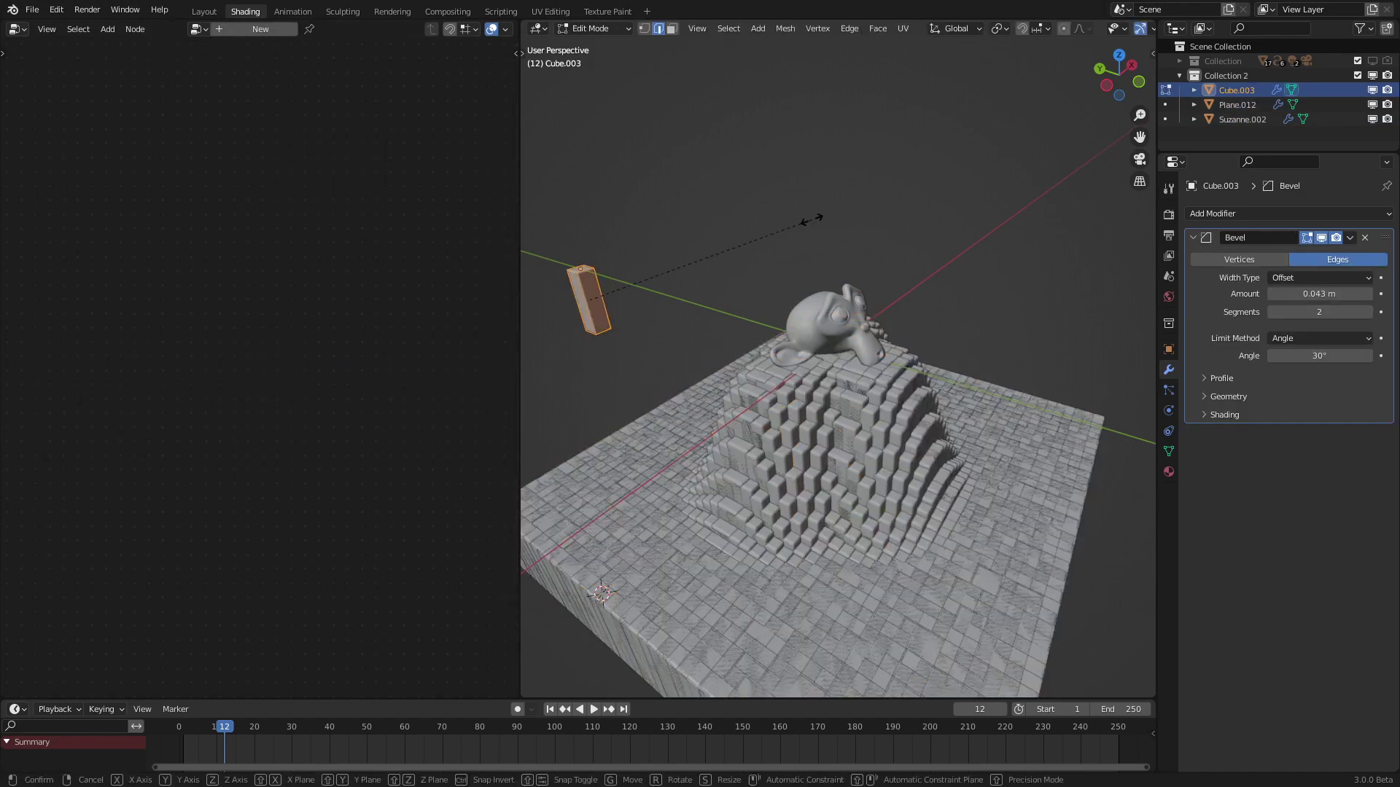
key(shift+z)
click(729, 257)
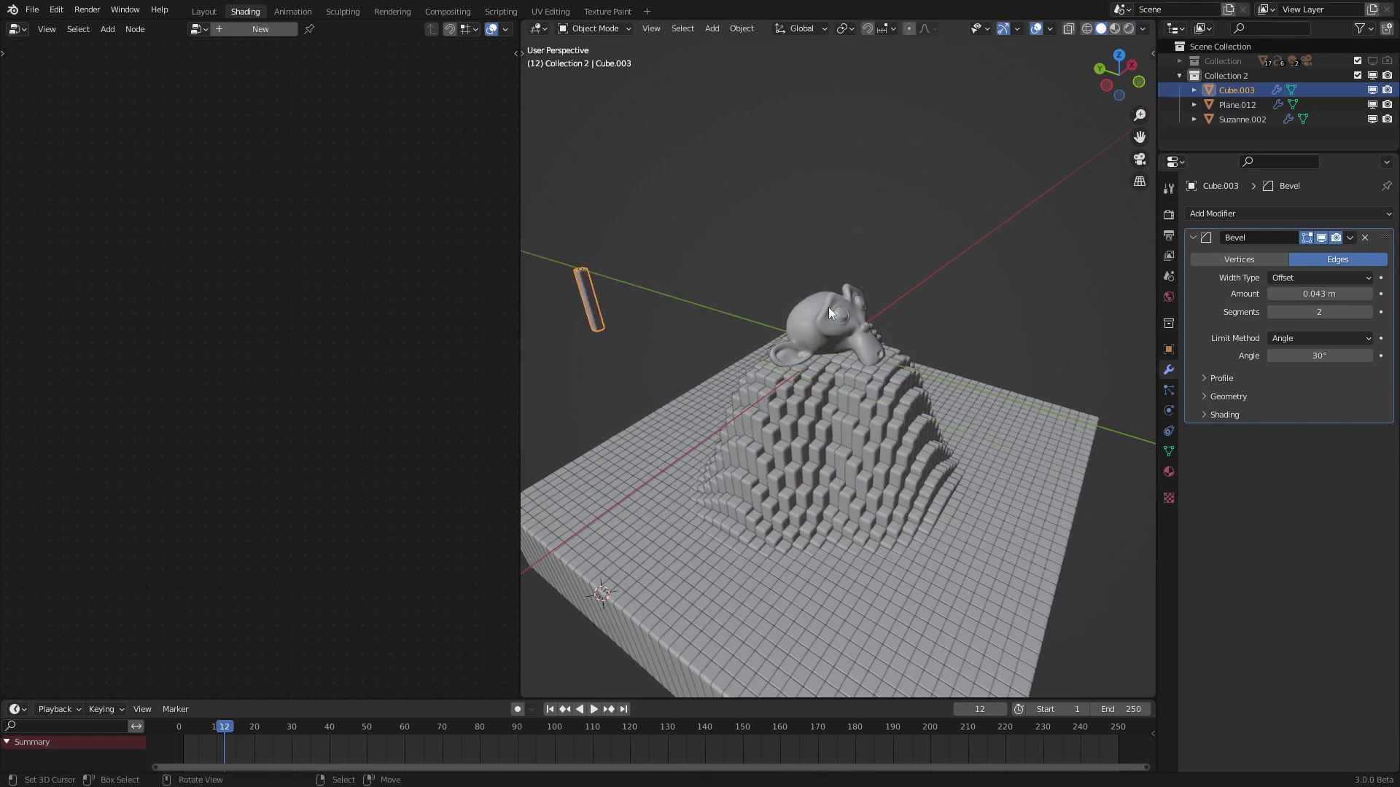
Try moving the monkey head horizontally over the dense blocks and varying the Map Range's From Max
click(828, 308)
key(g)
key(shift+z)
right_click(878, 300)
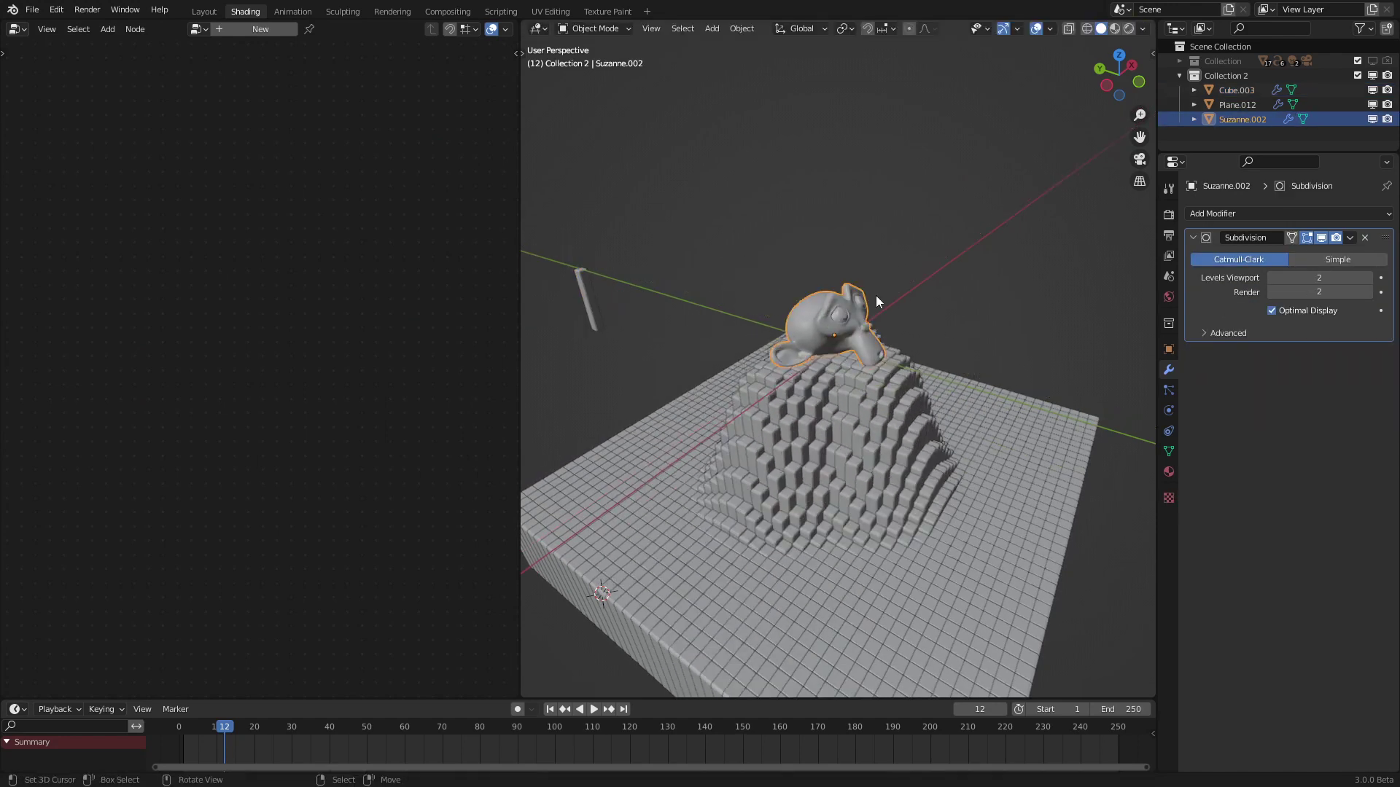
click(867, 510)
drag(276, 424, 246, 423)
Select the source block, show Collection in place of Collection 2, and switch the viewport to Rendered shading
click(1200, 92)
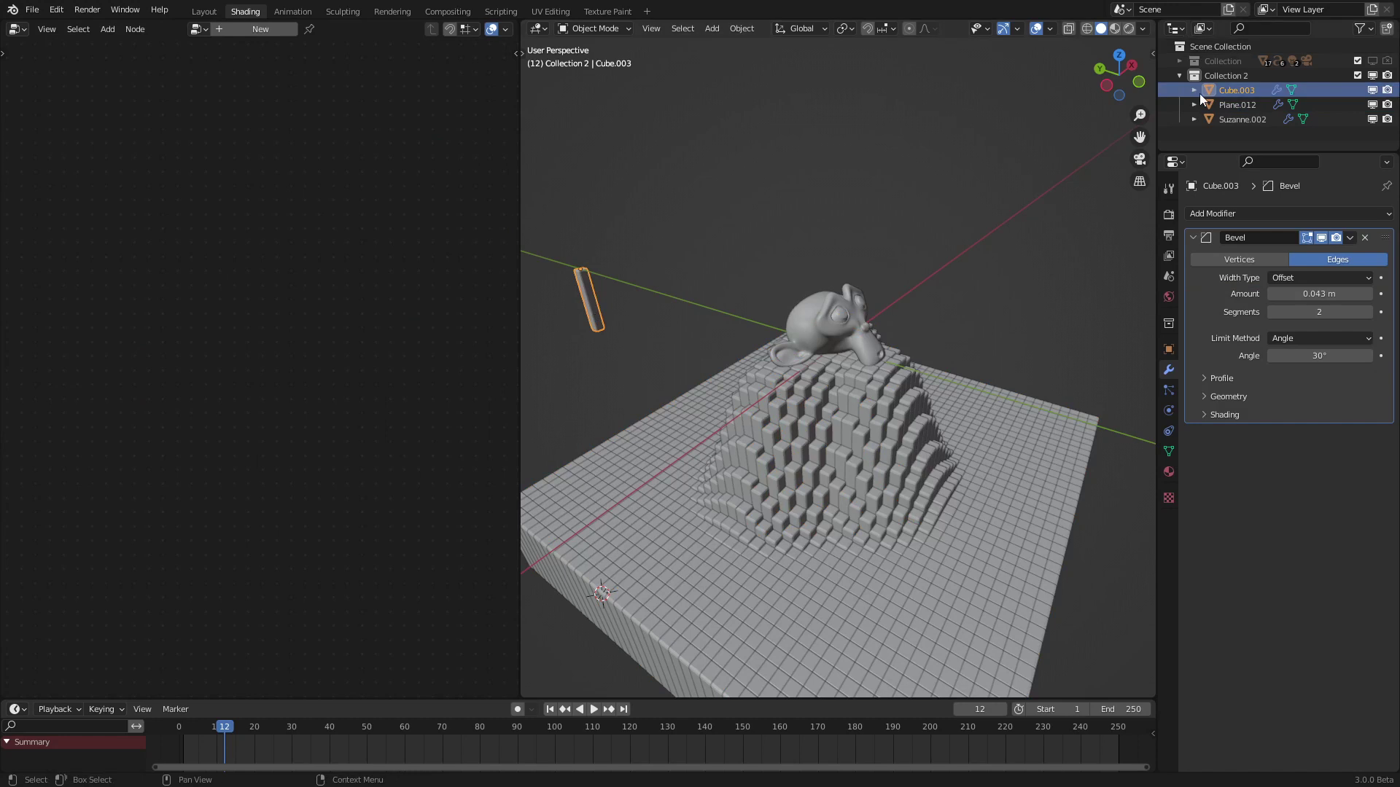
click(1387, 75)
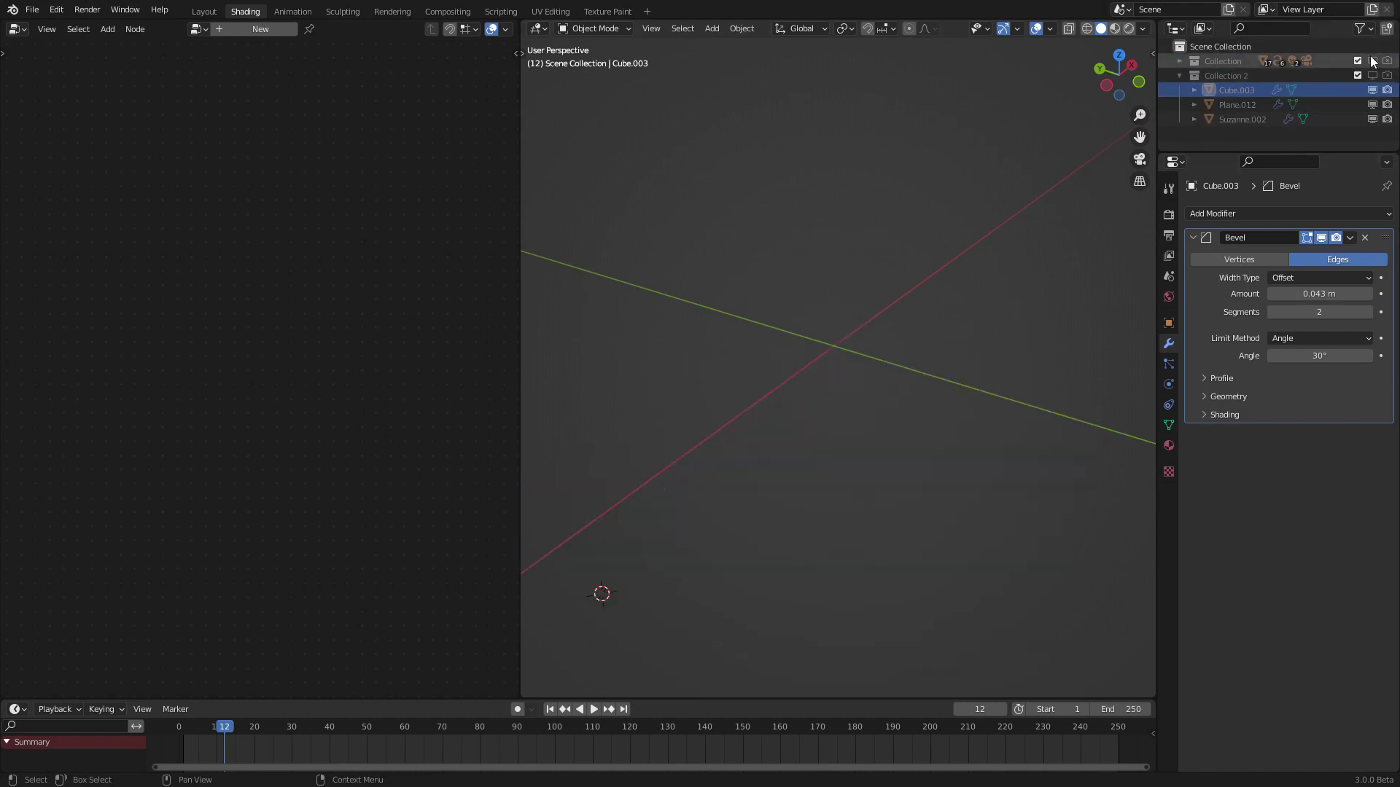
drag(1371, 60, 1387, 60)
key(z)
click(938, 340)
scroll(901, 437, up, 2)
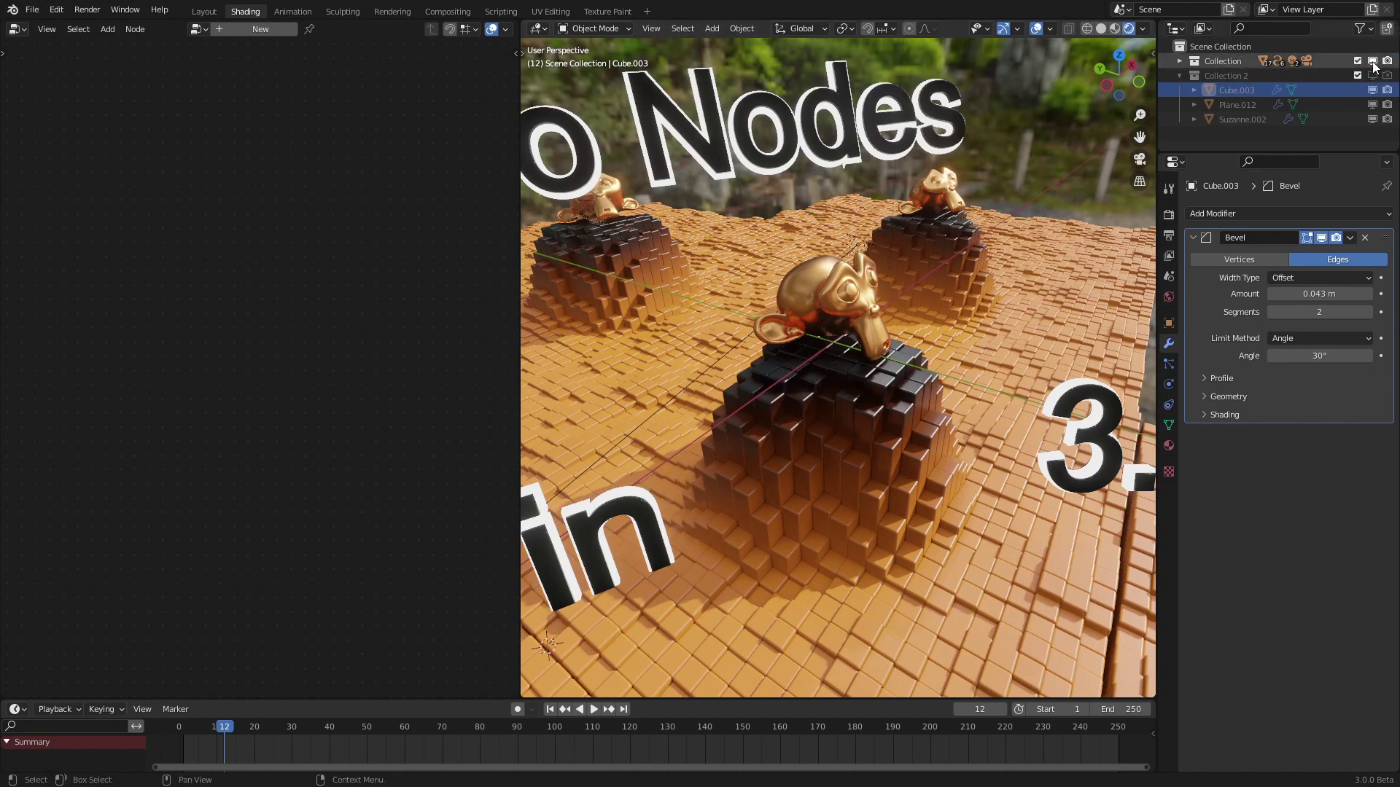
Show Collection 2 instead of Collection again and create a new material on the source block
drag(1372, 61, 1386, 75)
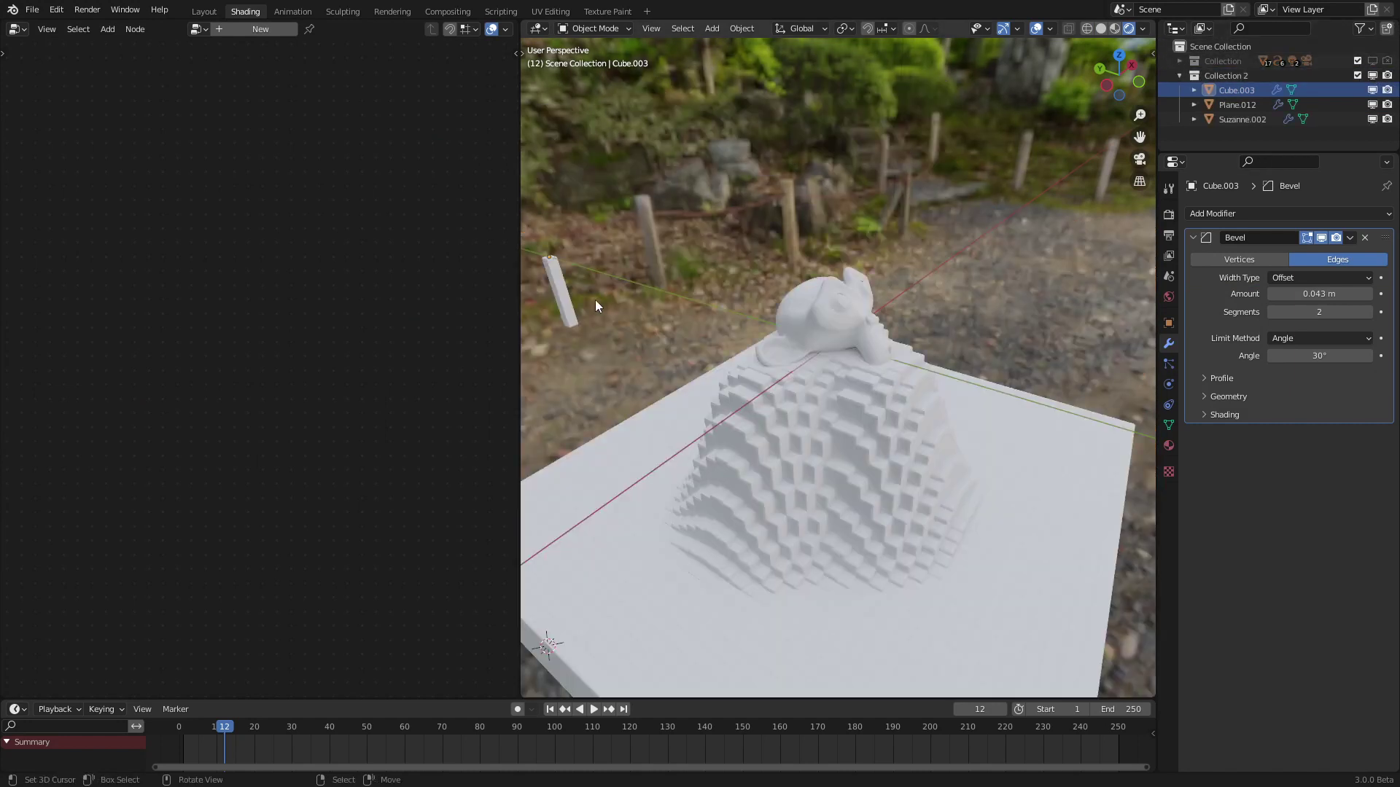
click(1168, 448)
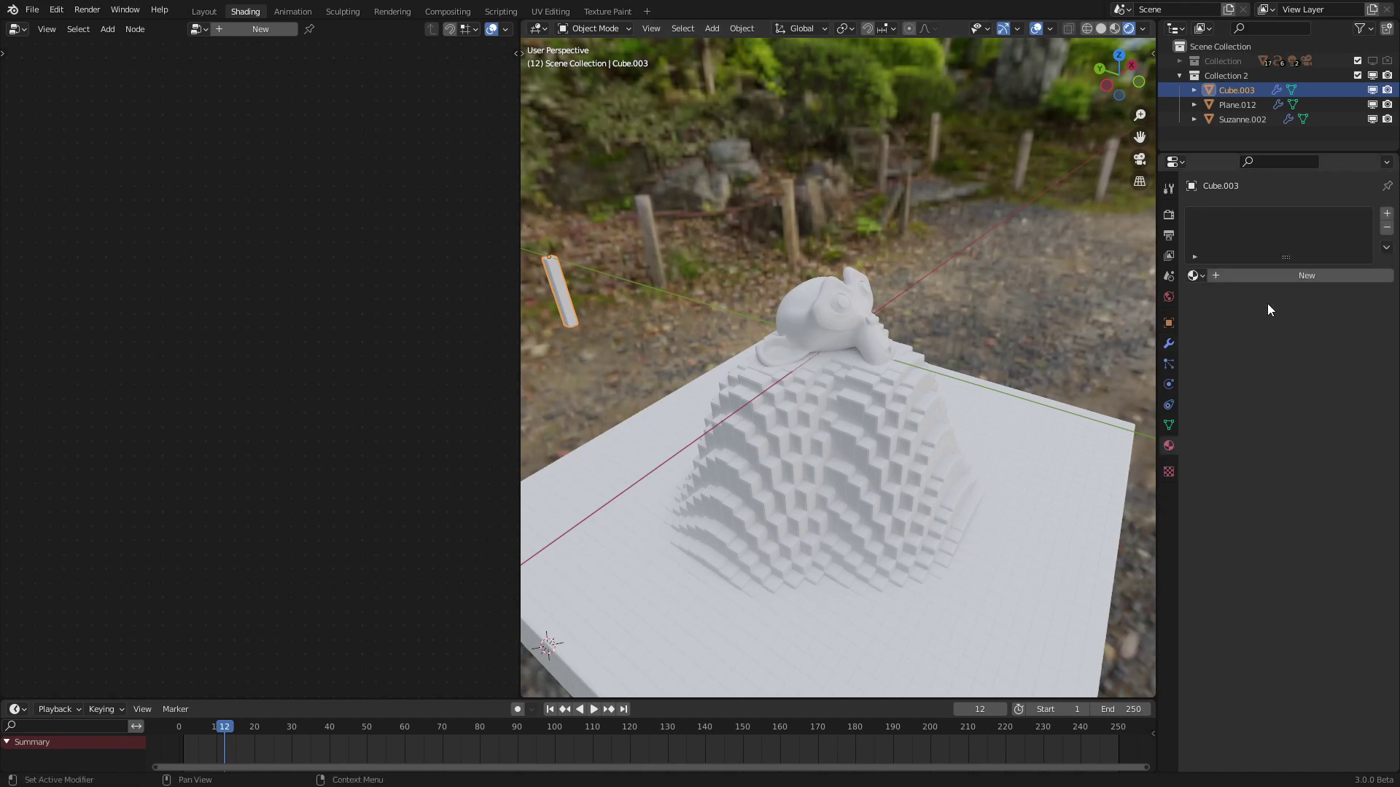
click(1267, 269)
Change the node area to the Shader Editor and add a Geometry input node before the Principled BSDF
click(20, 30)
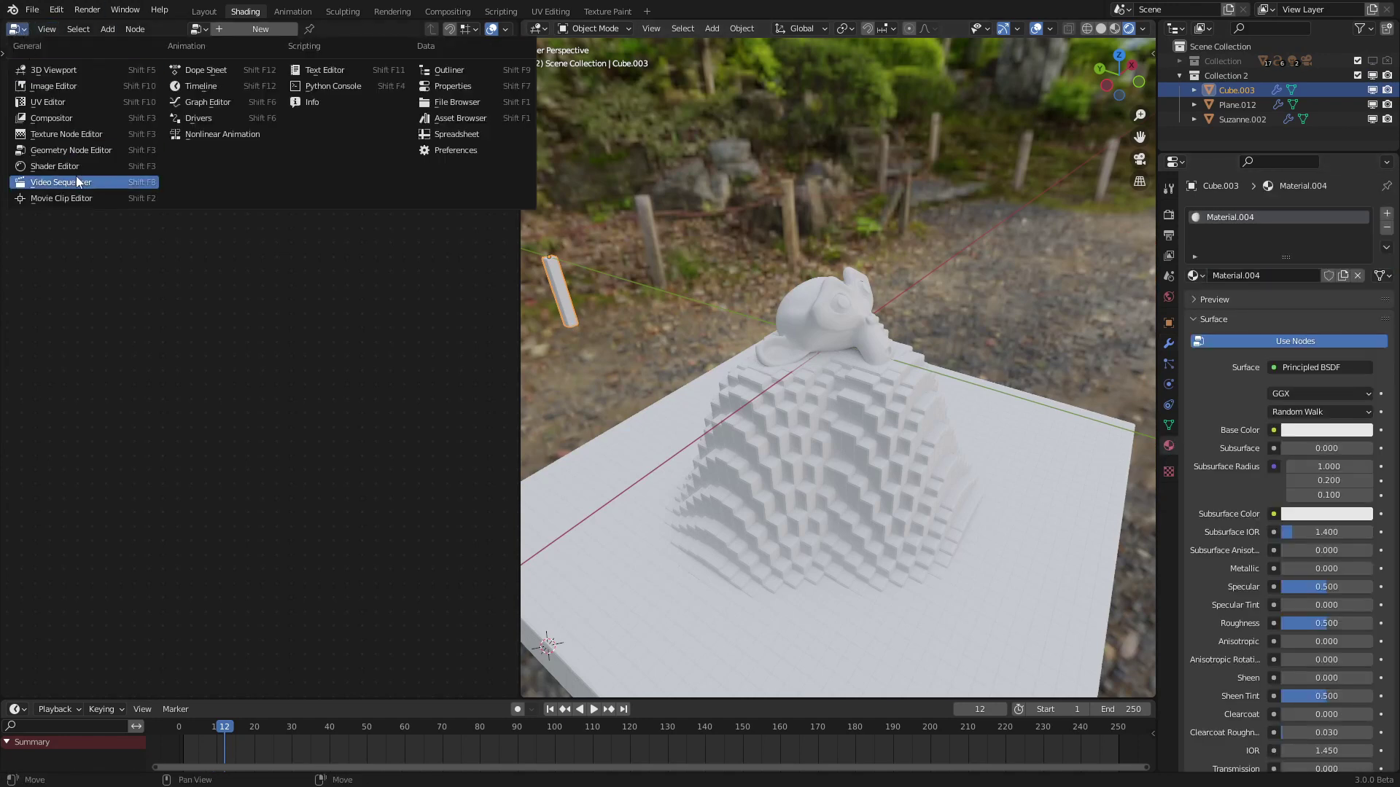
click(76, 164)
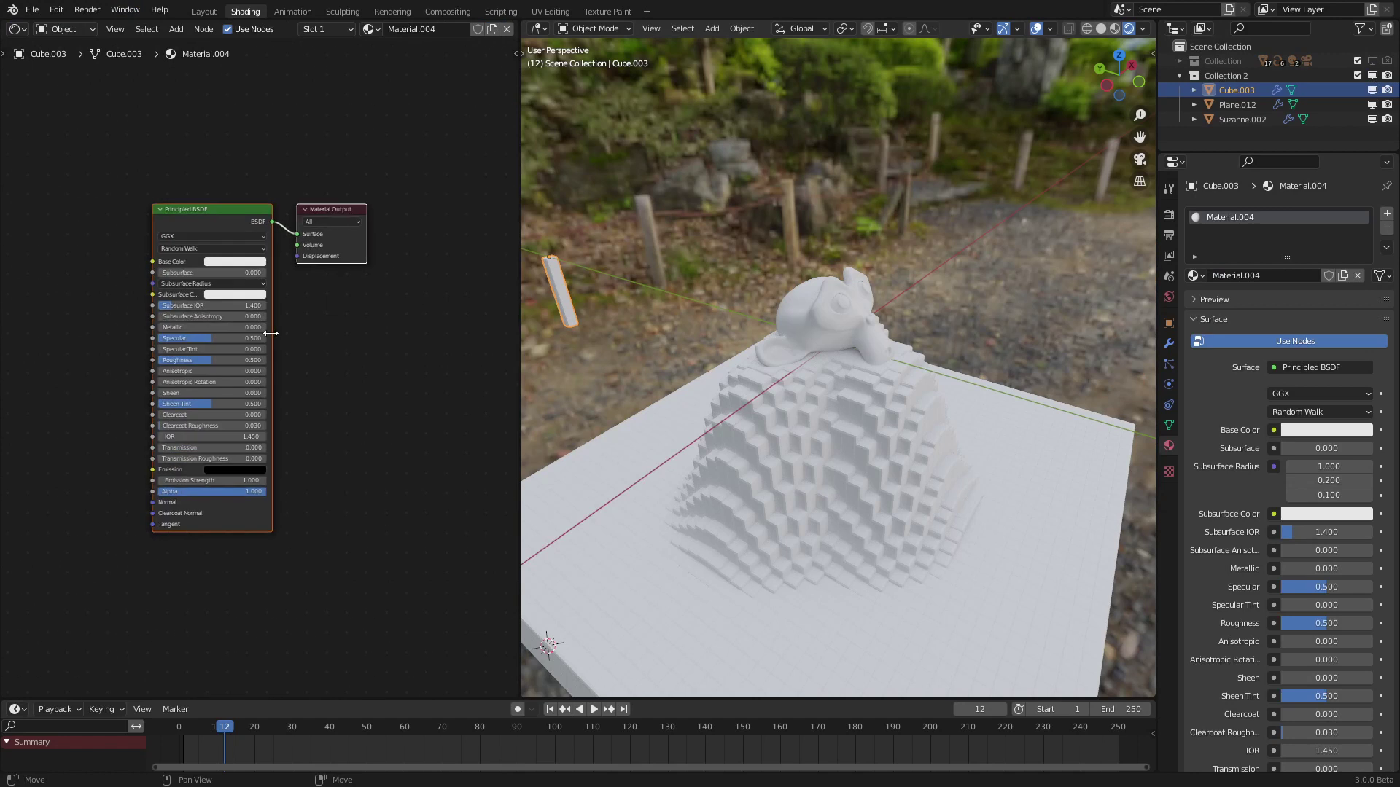
key(shift+a)
mouse_move(102, 321)
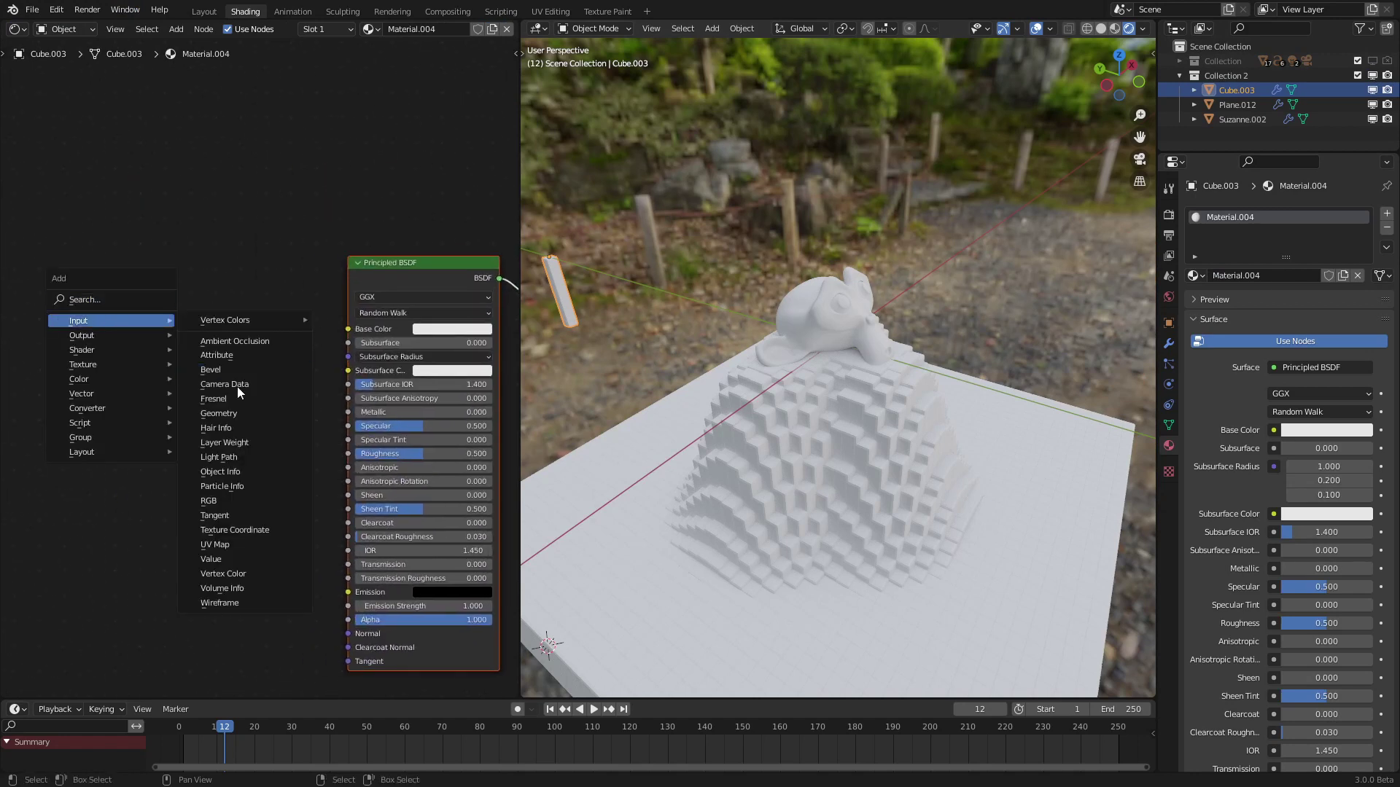
click(254, 413)
scroll(157, 212, down, 1)
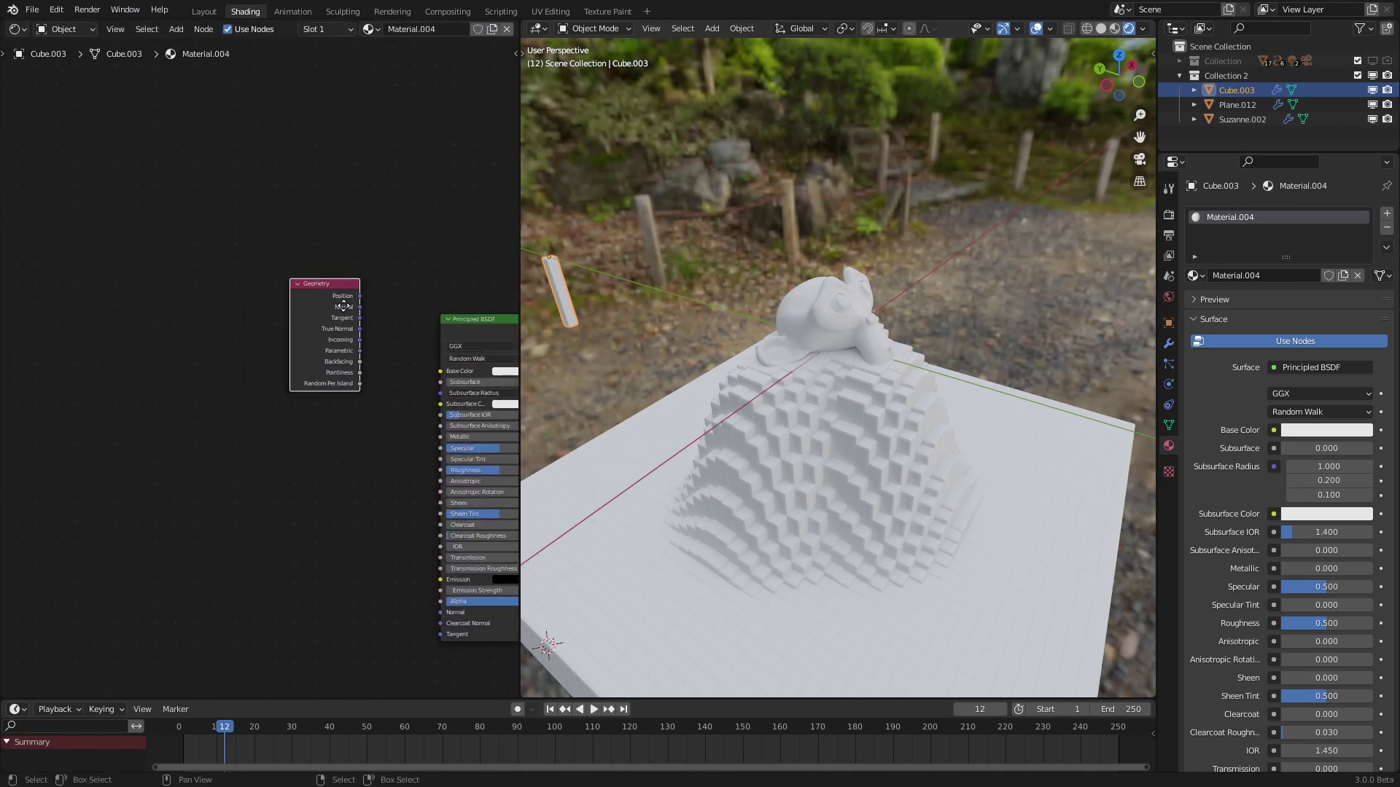